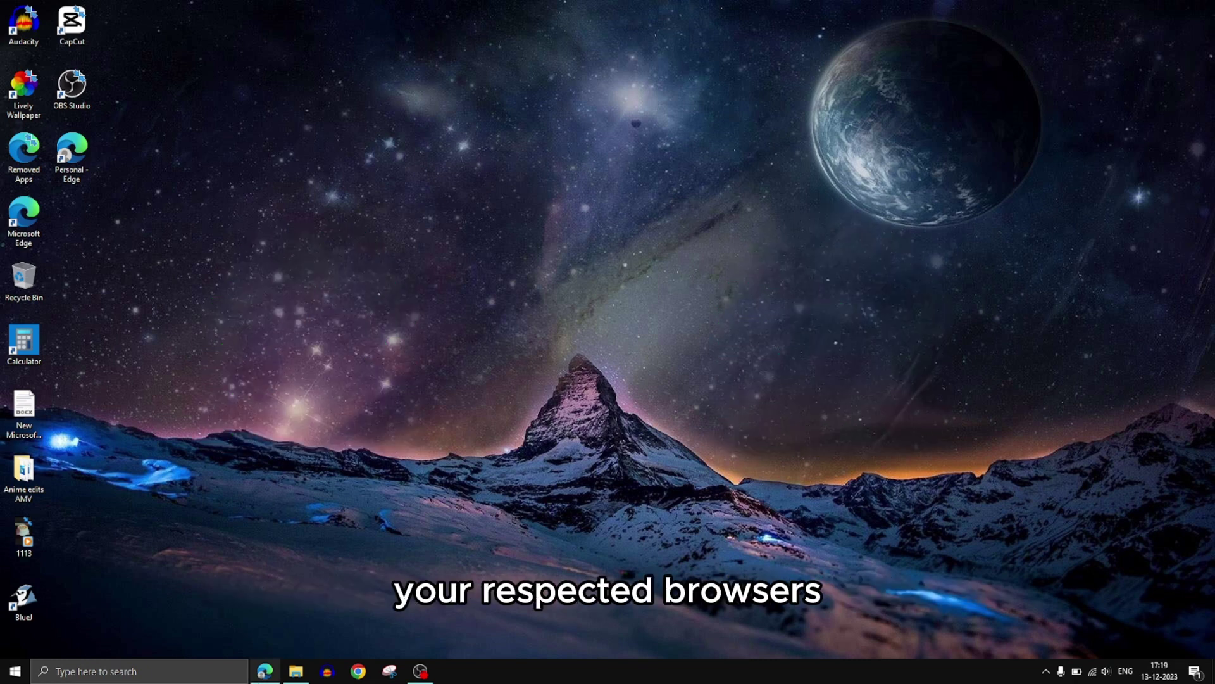
Review the Rainmeter and Lively Wallpaper download pages, then minimize the browser.
left_click(265, 670)
left_click(582, 96)
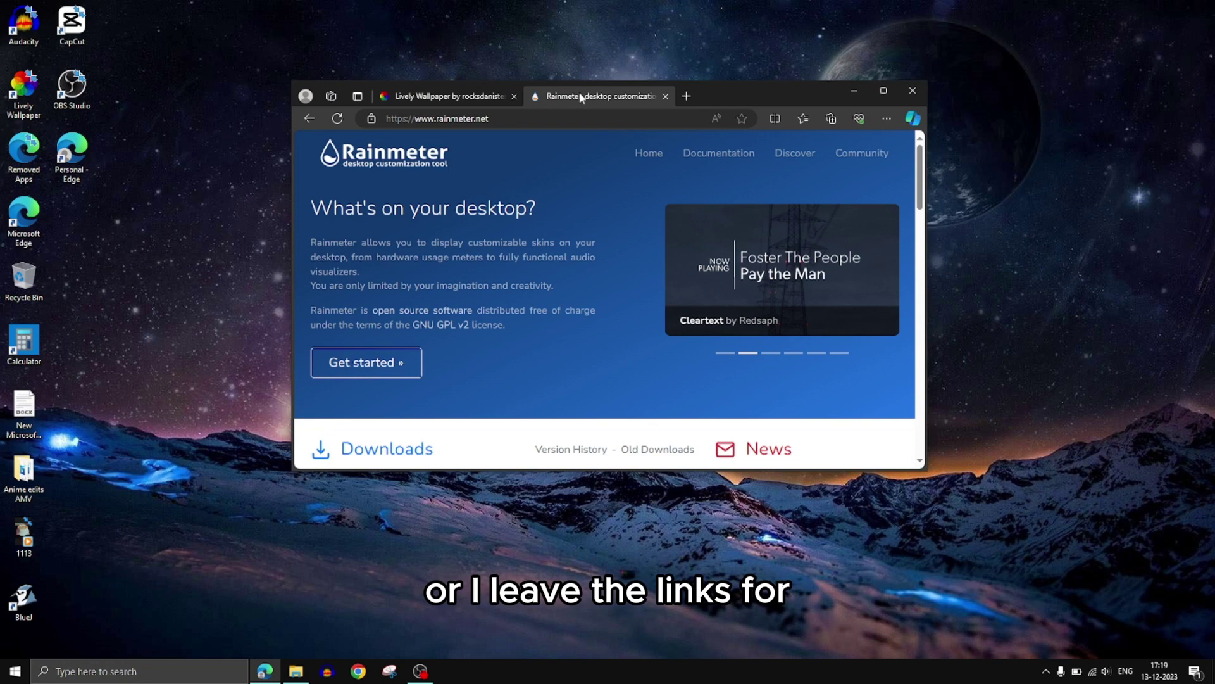
left_click(471, 96)
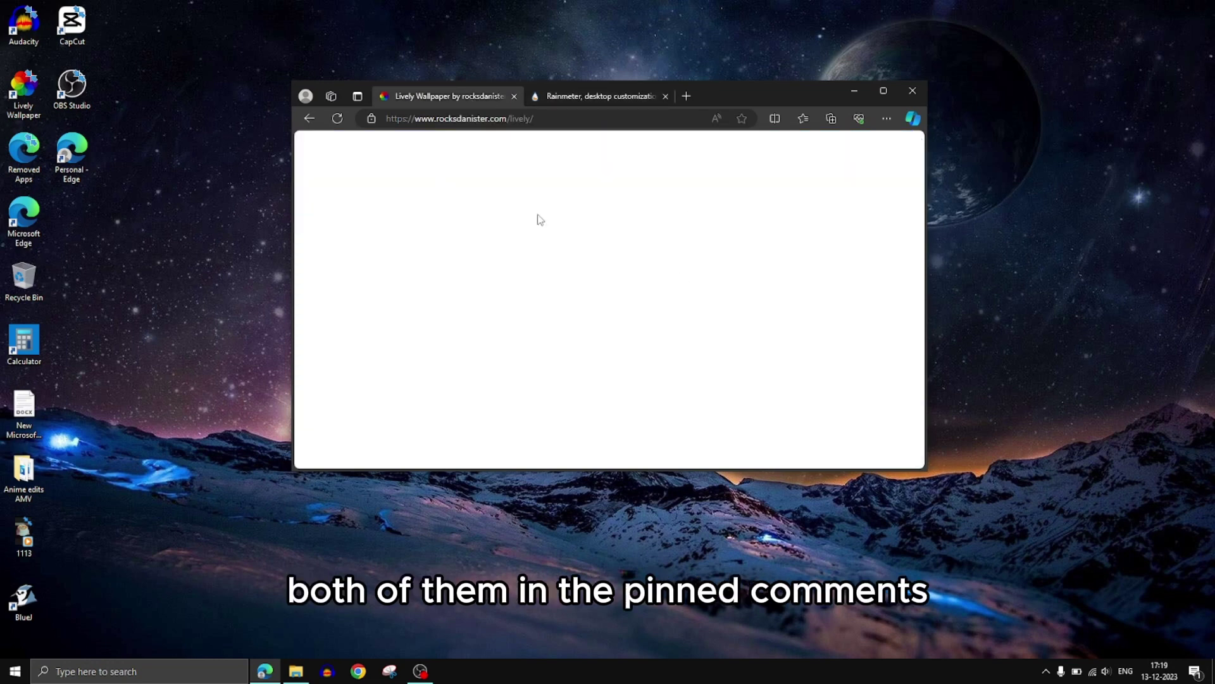
left_click(854, 90)
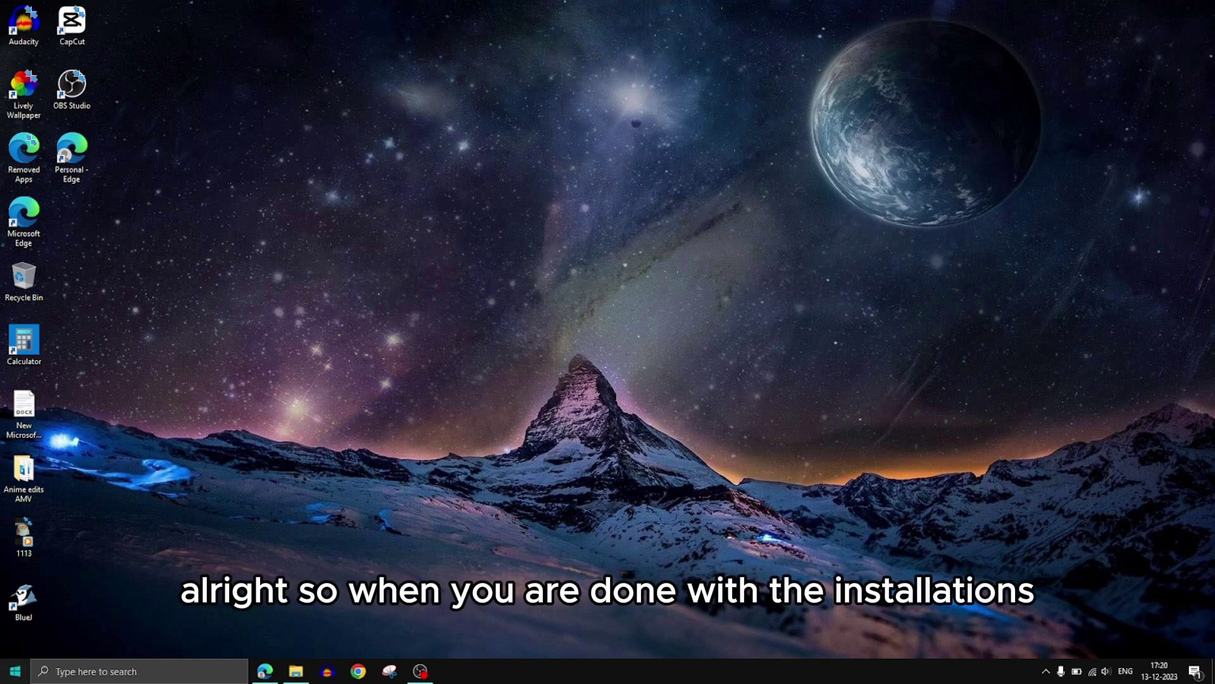
left_click(15, 672)
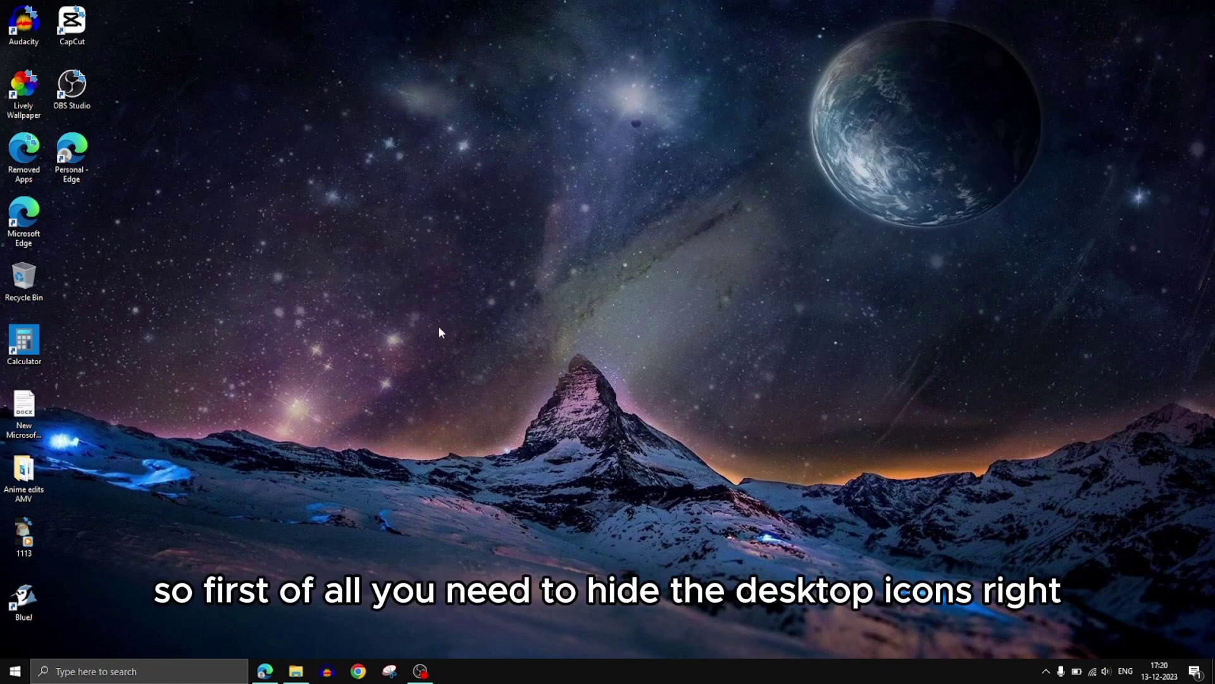
Hide all desktop icons and unlock the taskbar.
right_click(406, 262)
mouse_move(464, 274)
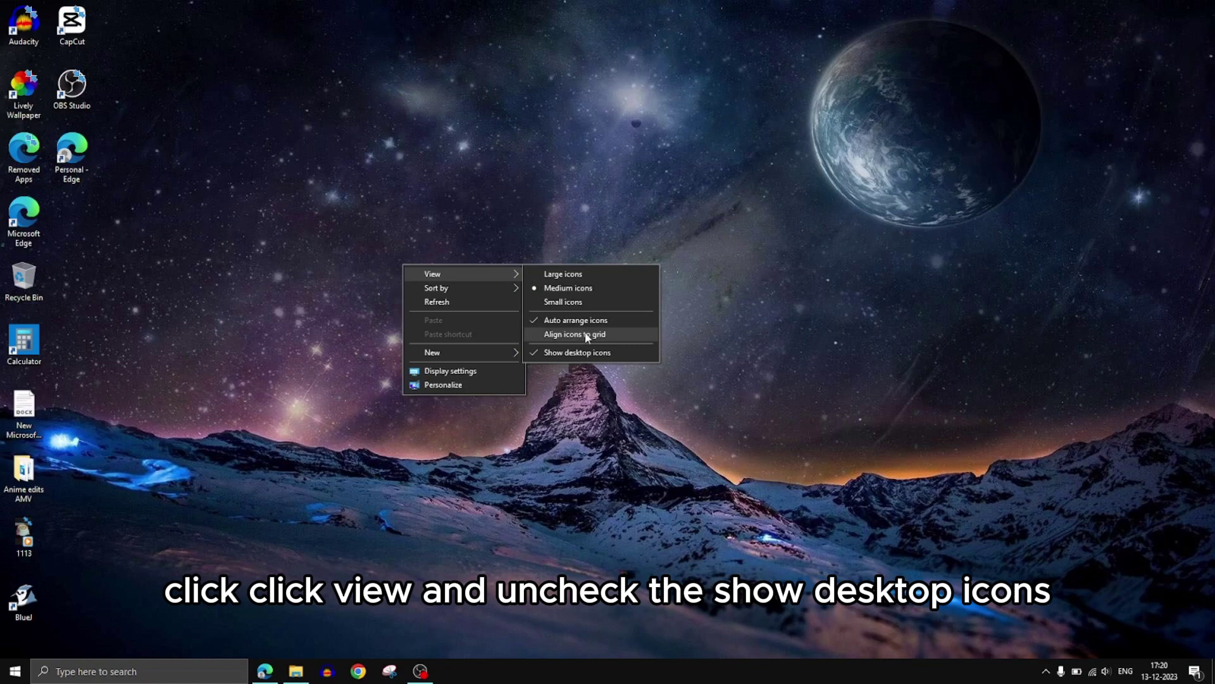
left_click(585, 350)
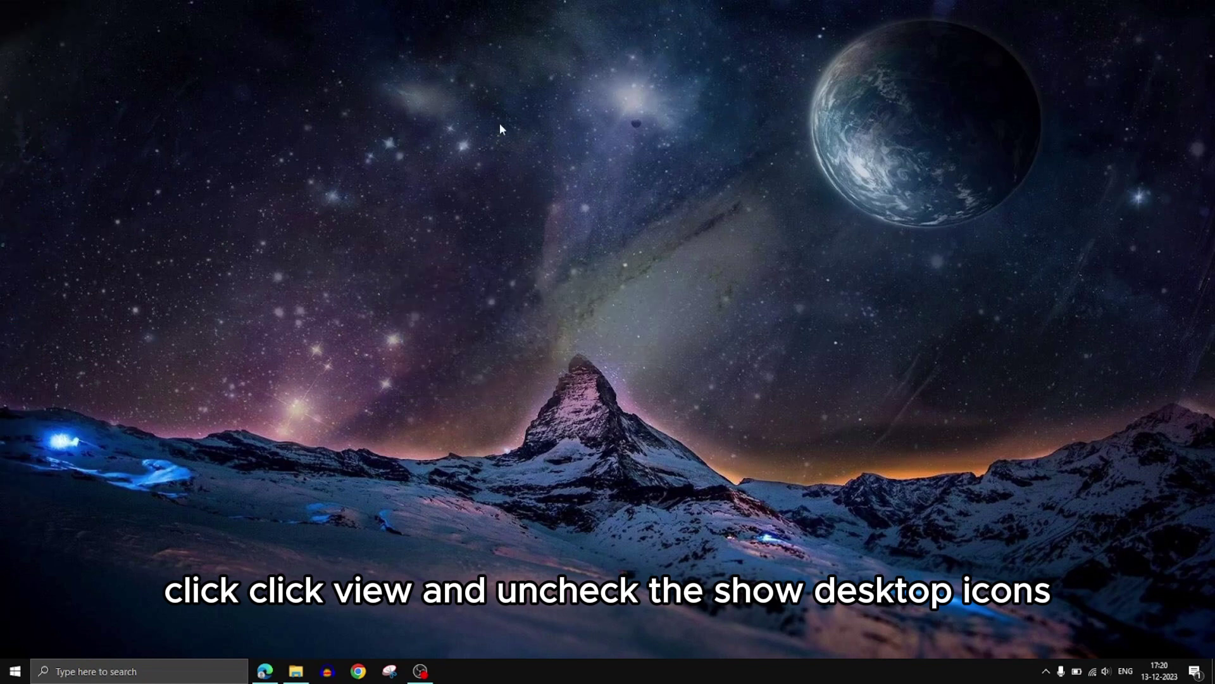
right_click(544, 676)
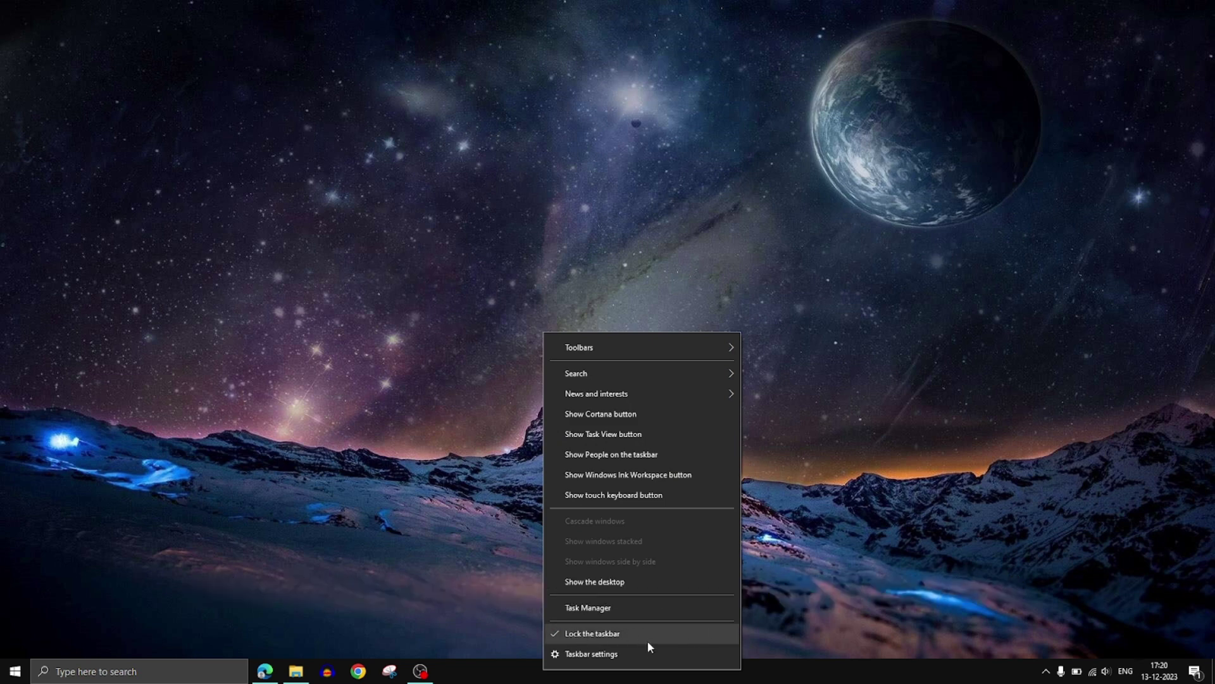
left_click(619, 634)
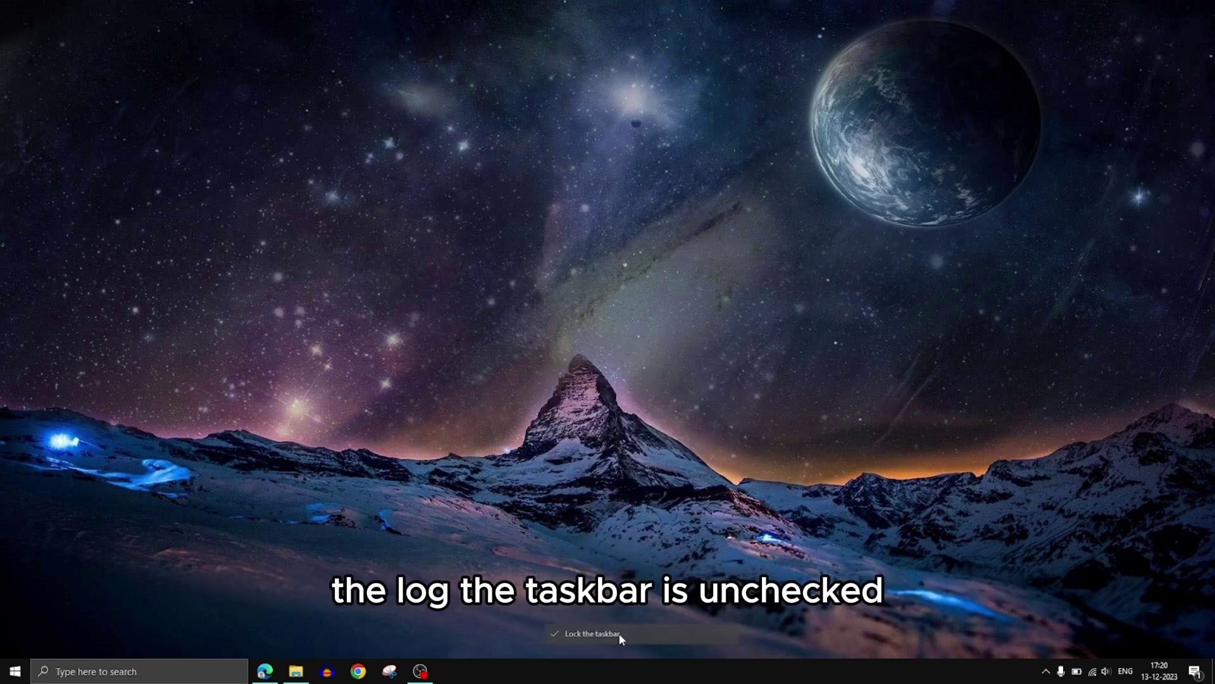
Hide the taskbar search box and add the Links toolbar to the taskbar.
right_click(602, 667)
mouse_move(634, 375)
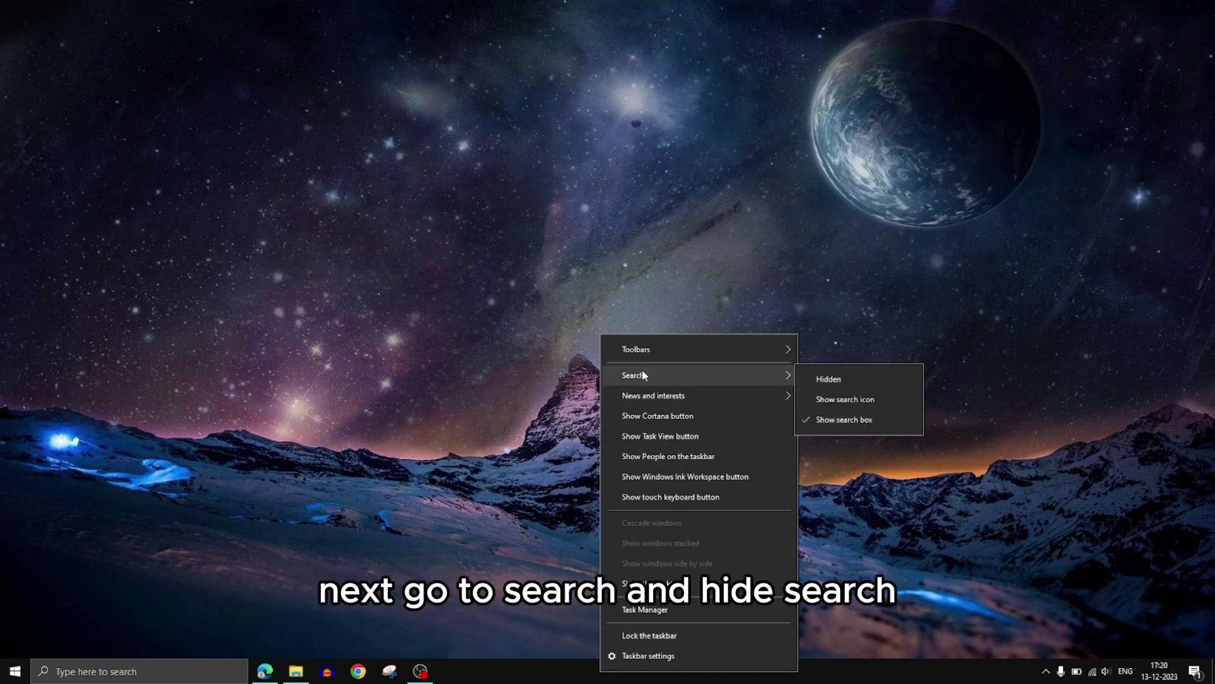
left_click(828, 379)
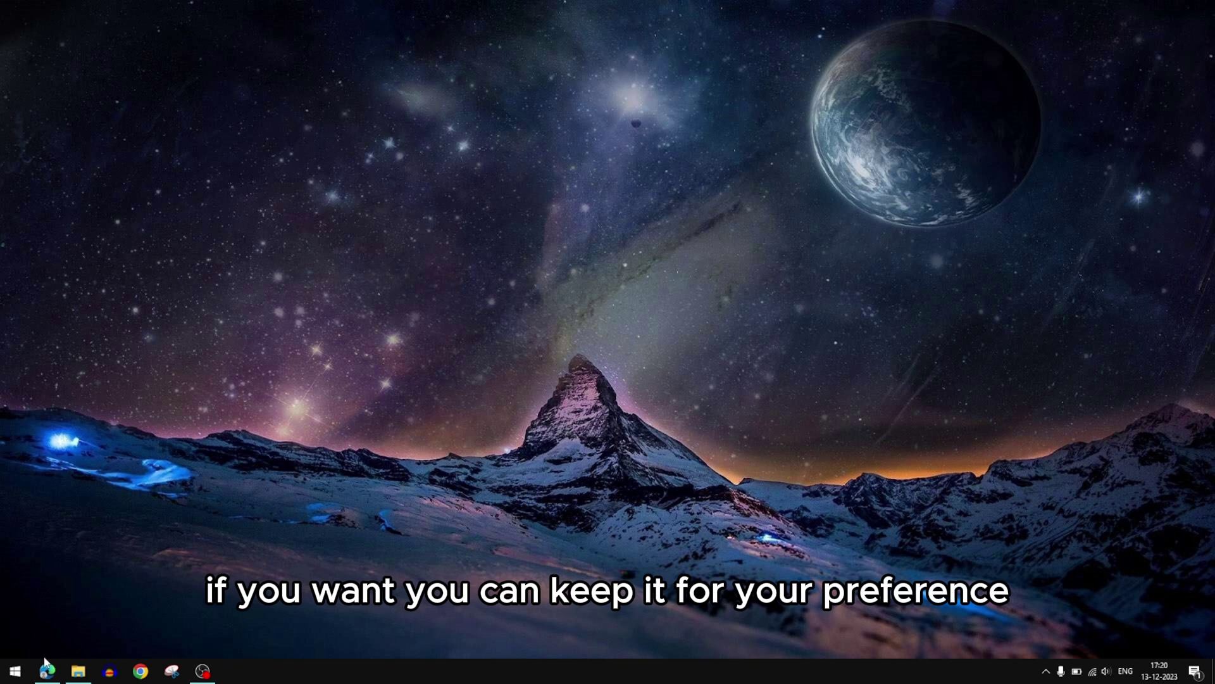
right_click(348, 670)
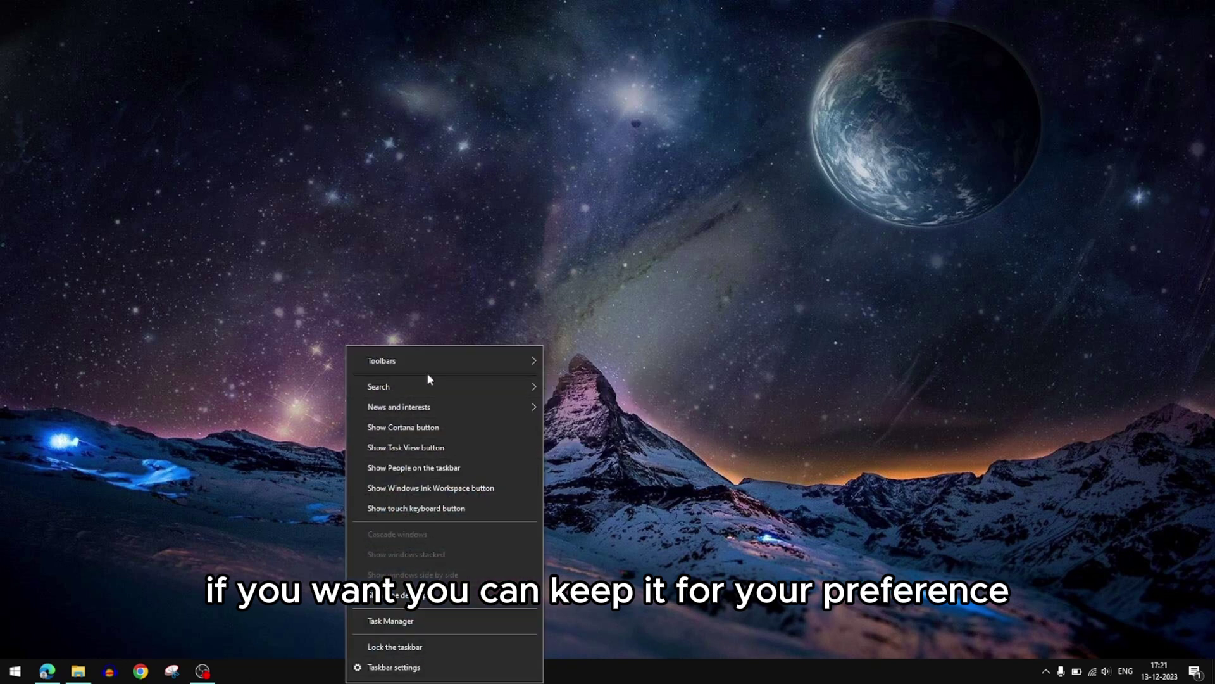
mouse_move(383, 361)
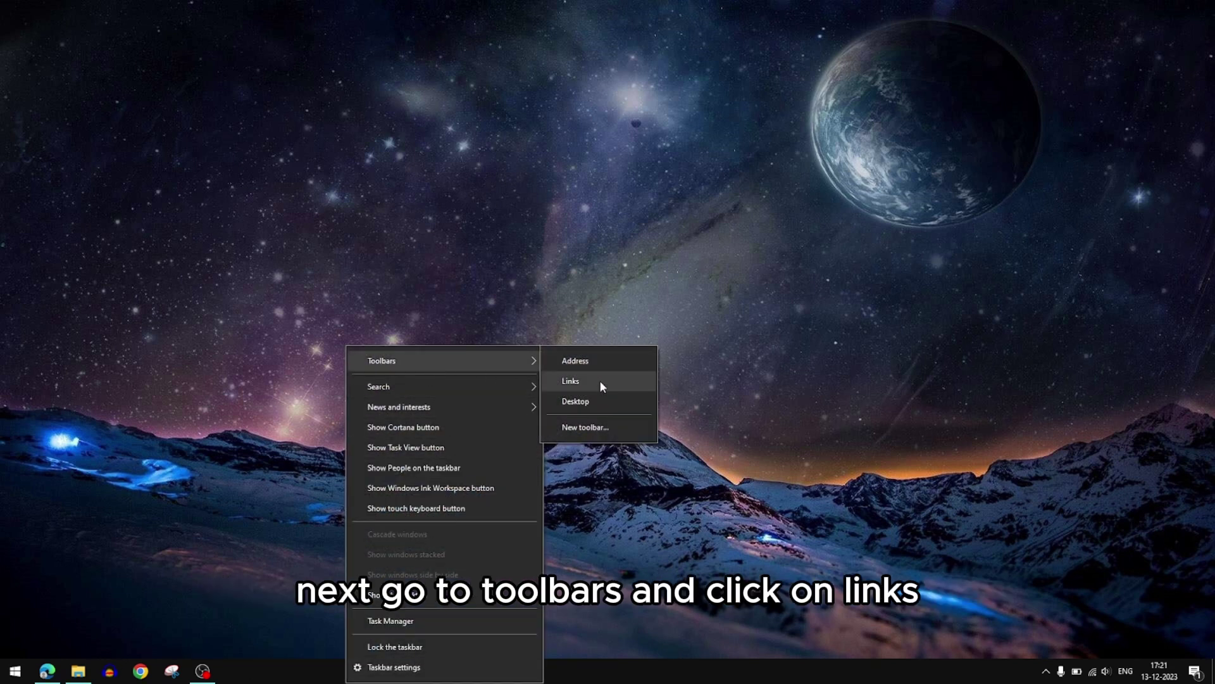
left_click(601, 381)
right_click(645, 671)
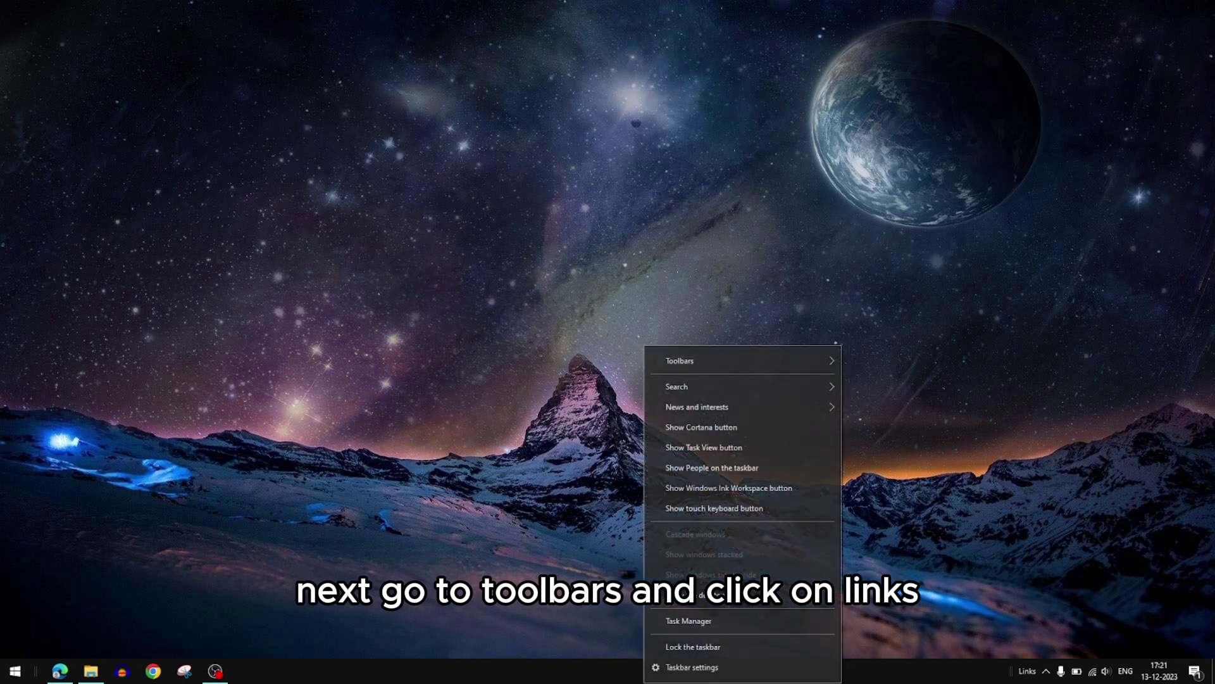
left_click(411, 653)
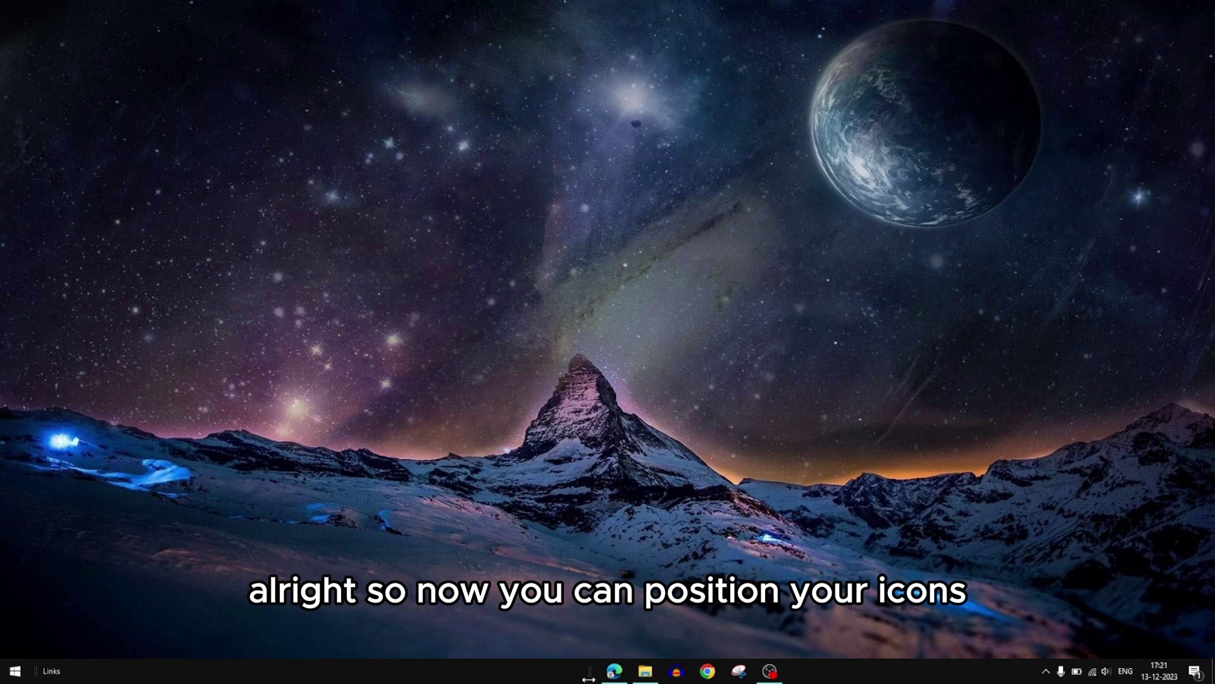
Drag the taskbar app icons to the centre and launch Lively Wallpaper from Start.
left_click_drag(588, 677, 540, 677)
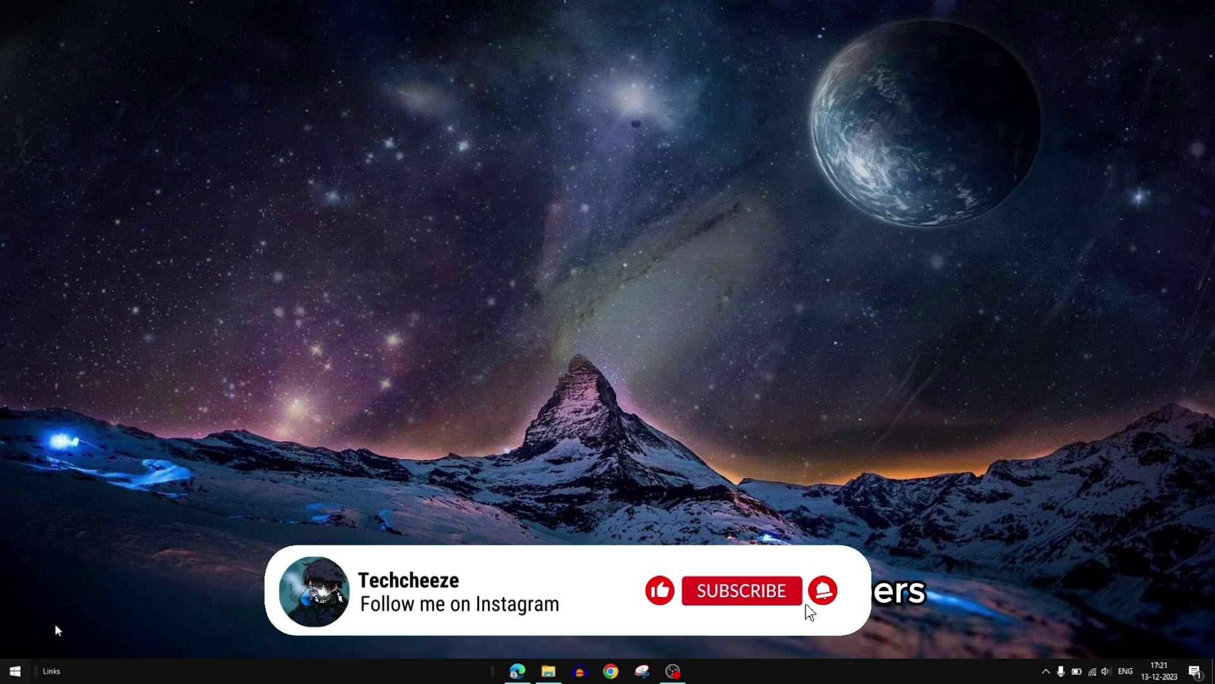
key("super")
left_click(104, 340)
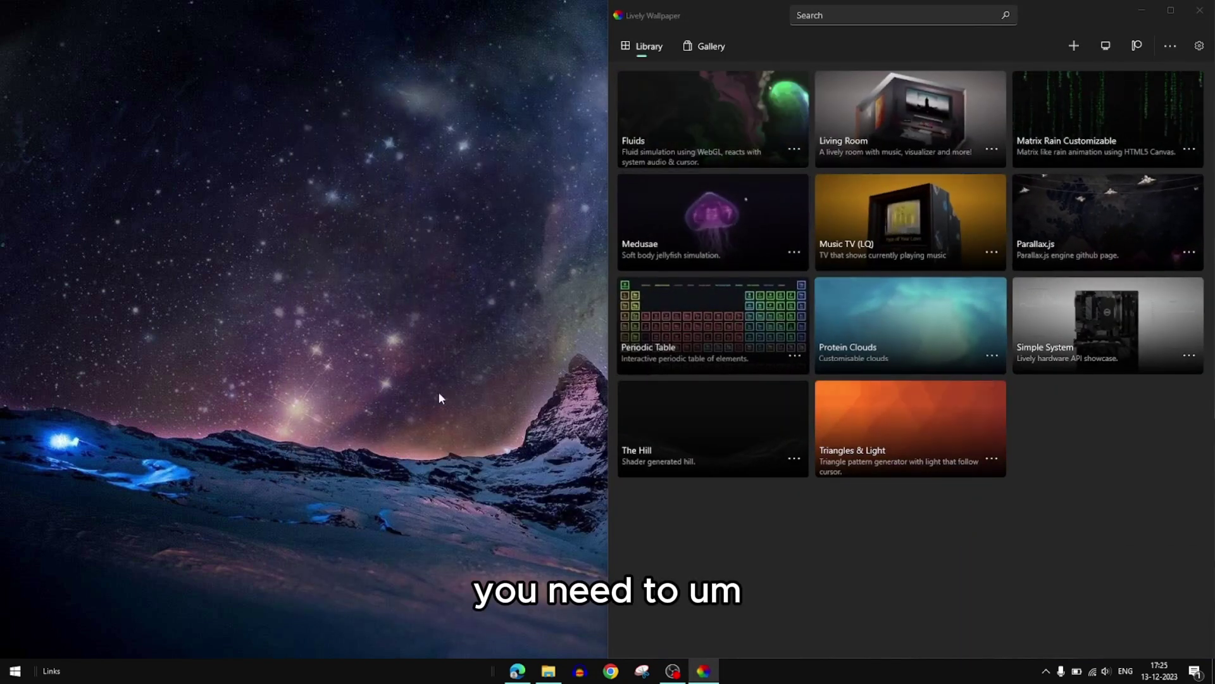
Snap File Explorer beside Lively and extract the downloaded zip into the suggested folder.
left_click(549, 671)
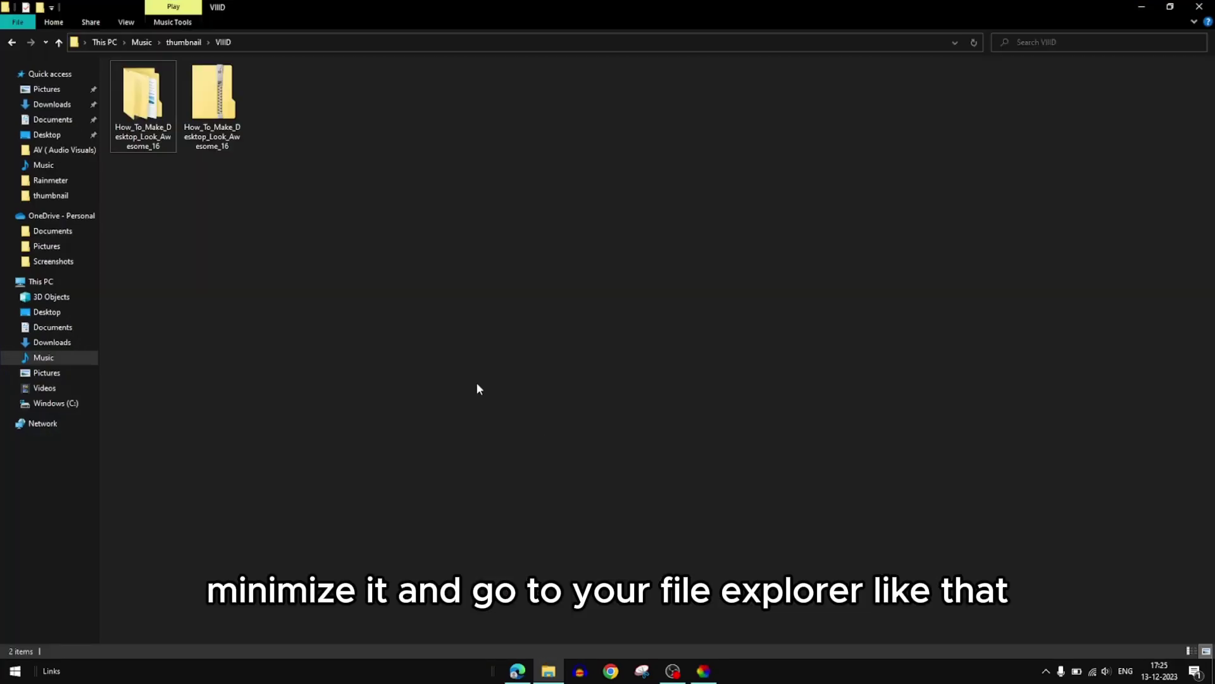
key("super+Right")
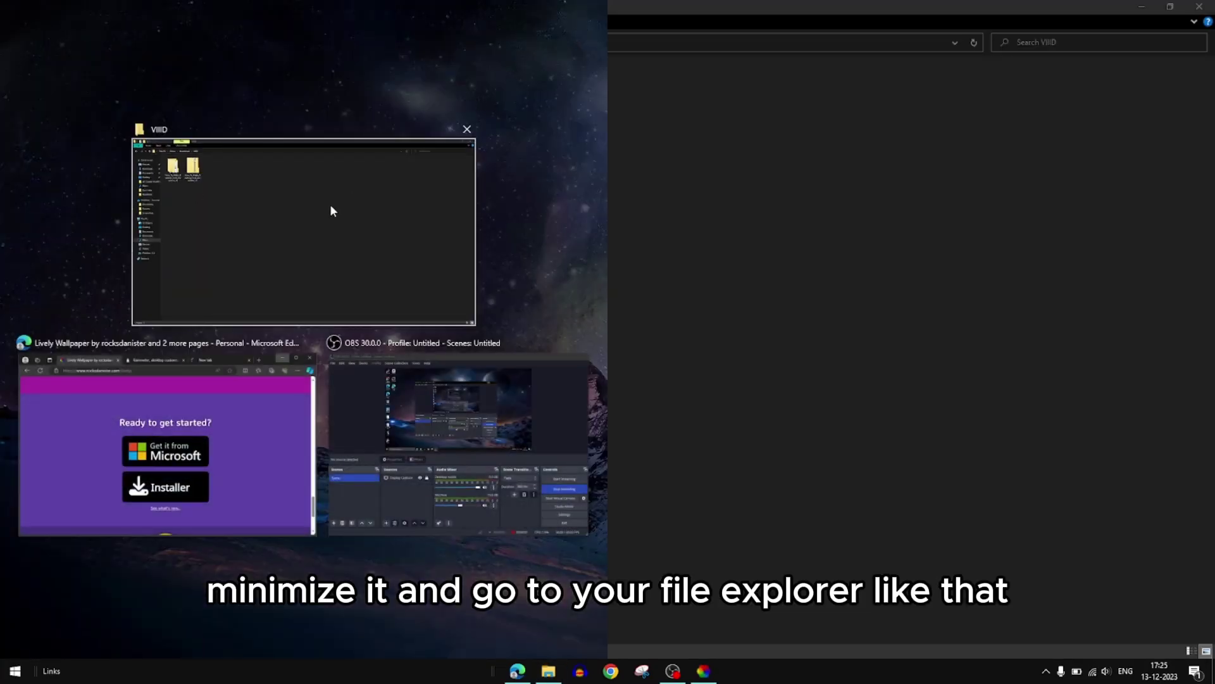
left_click(331, 211)
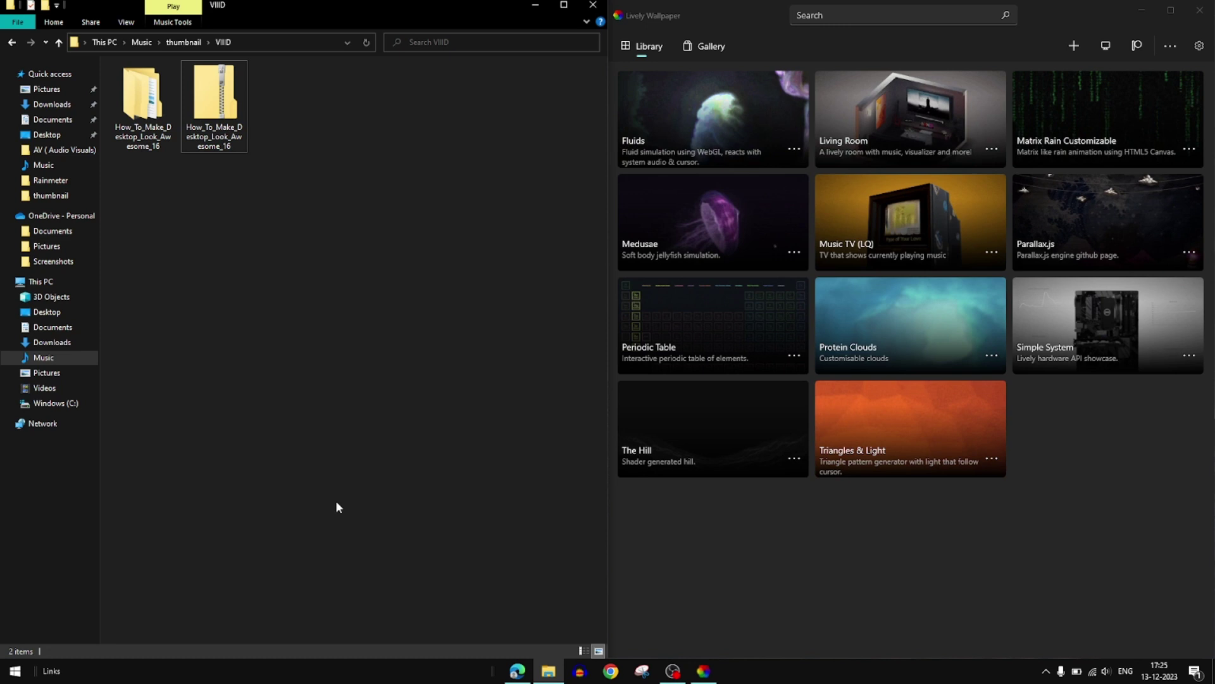
left_click(226, 108)
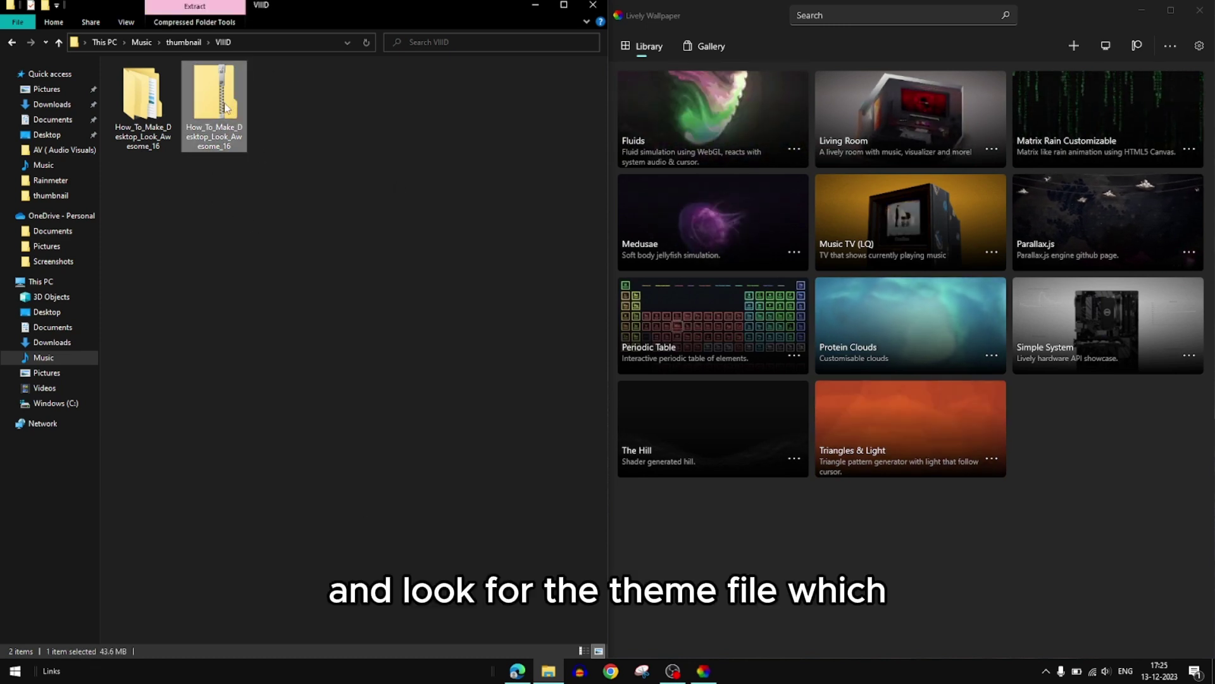
right_click(226, 105)
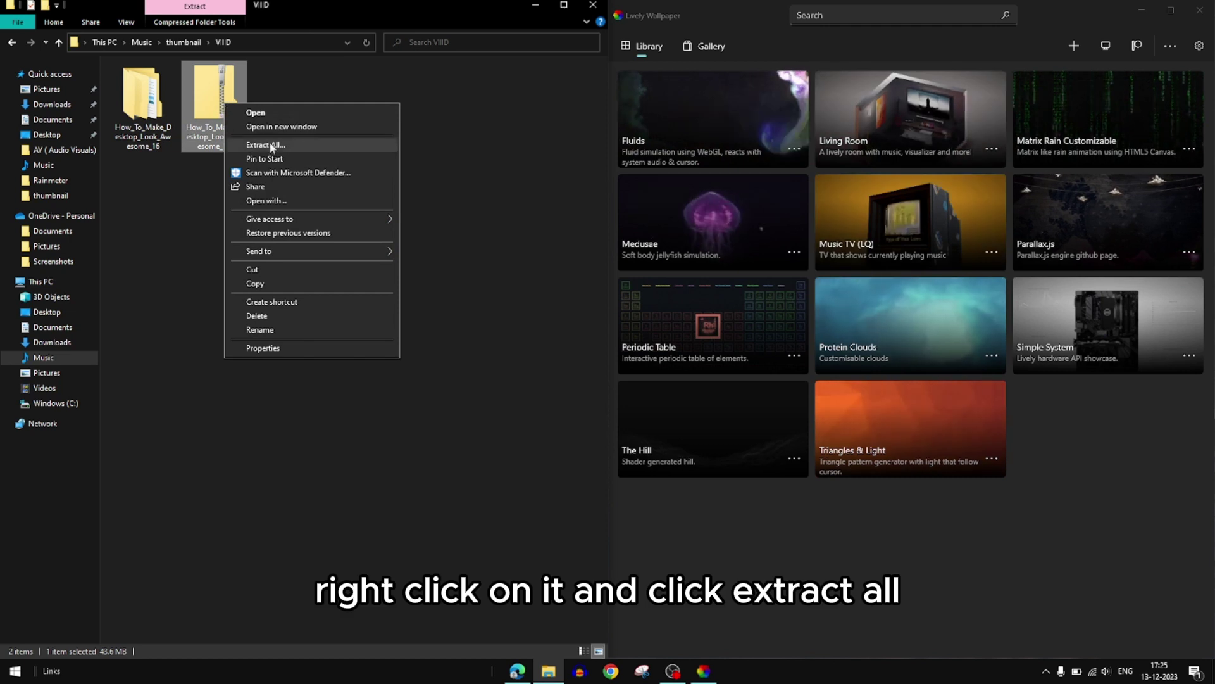
left_click(272, 144)
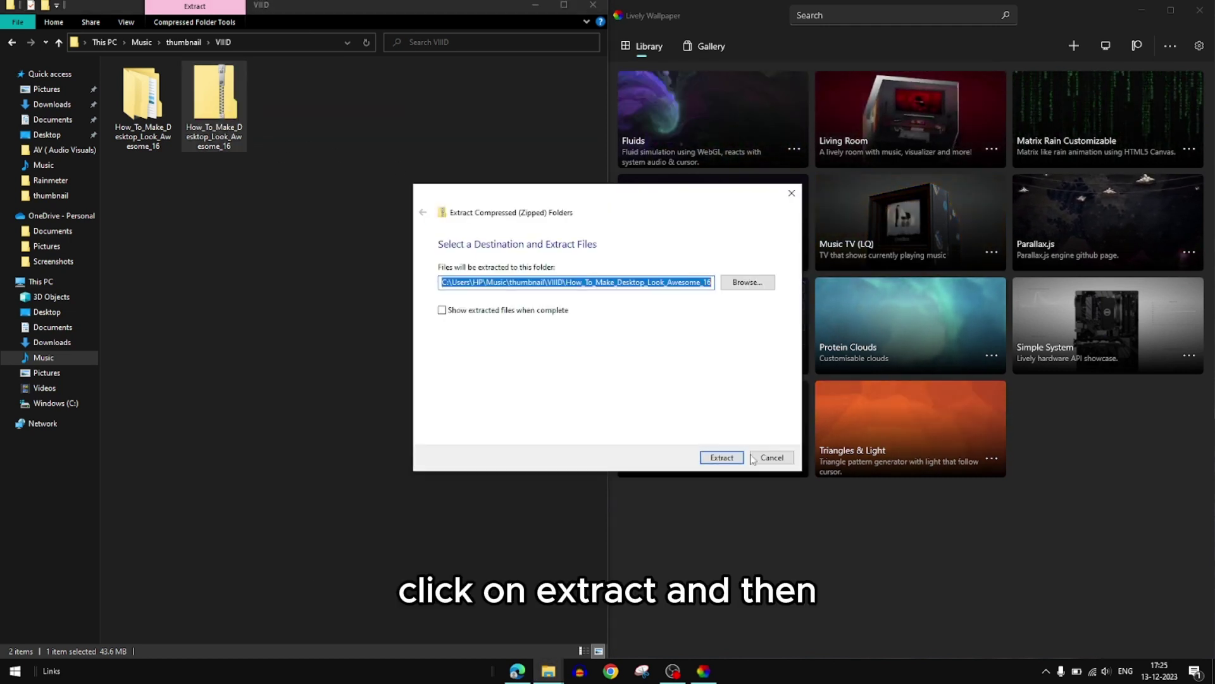
left_click(737, 460)
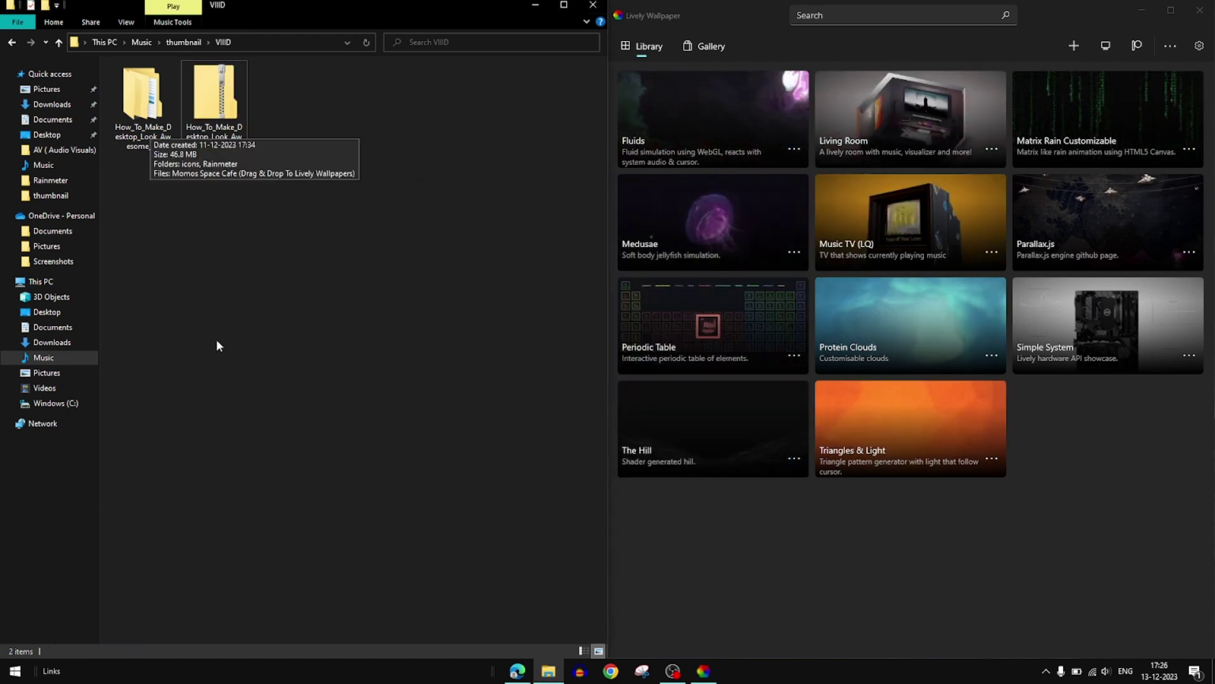
Open the extracted How_To_Make_Desktop_Look_Awesome_16 folder.
left_click(134, 138)
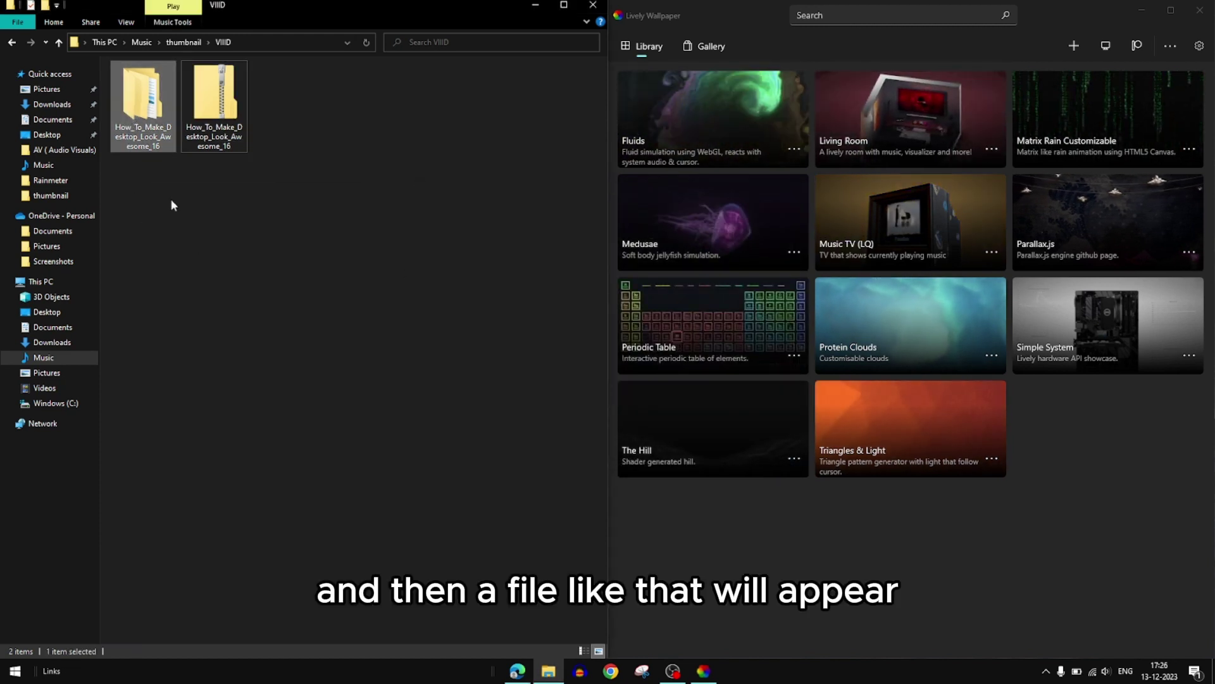
left_click(254, 350)
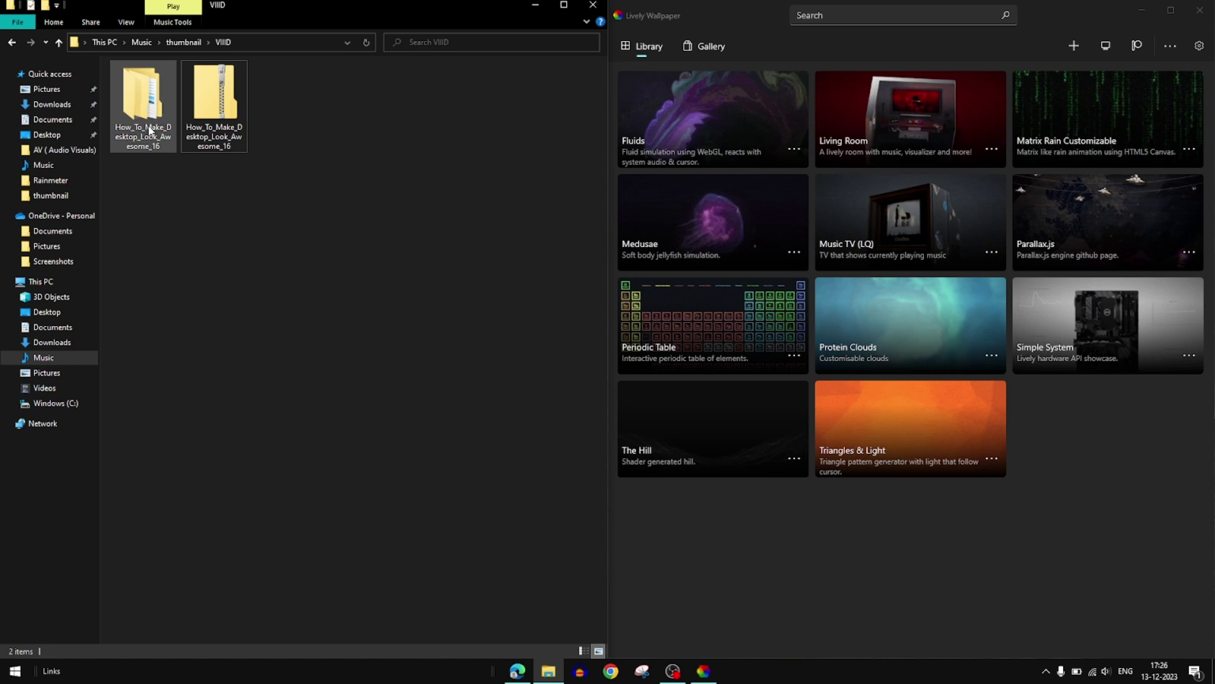
double_click(141, 93)
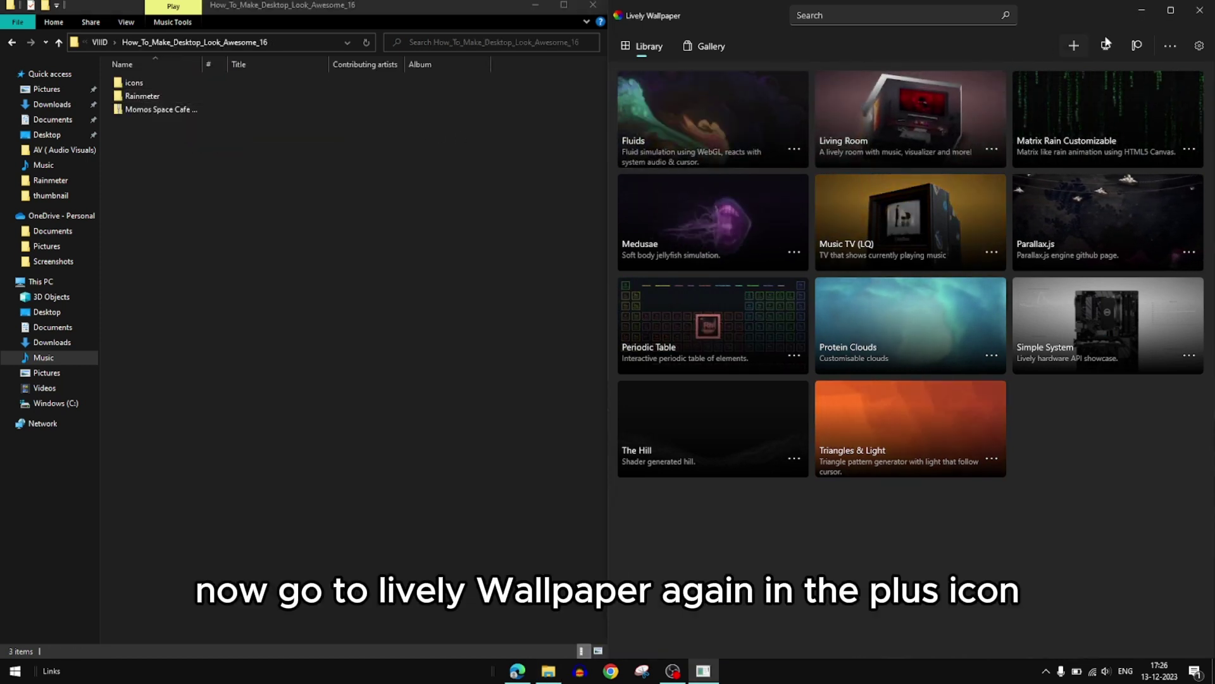
Drag the Momos Space Cafe archive onto Lively's Add Wallpaper drop zone, then recentre the window.
left_click(1077, 46)
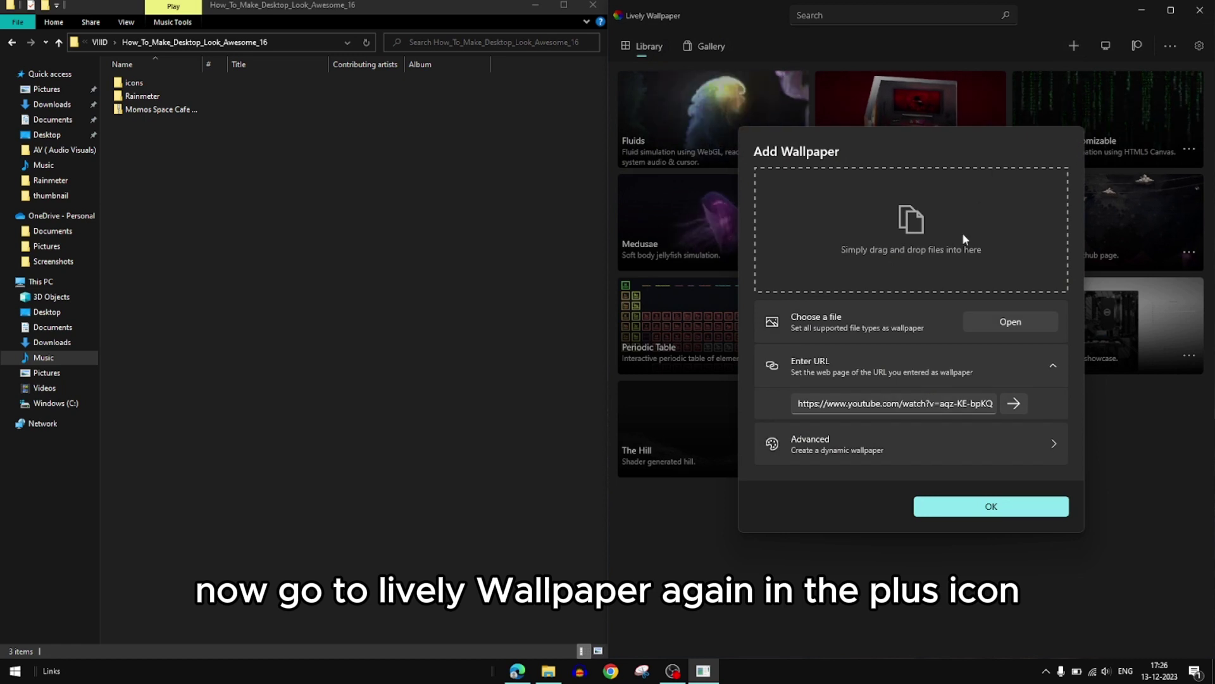
left_click(199, 114)
left_click_drag(202, 118, 902, 231)
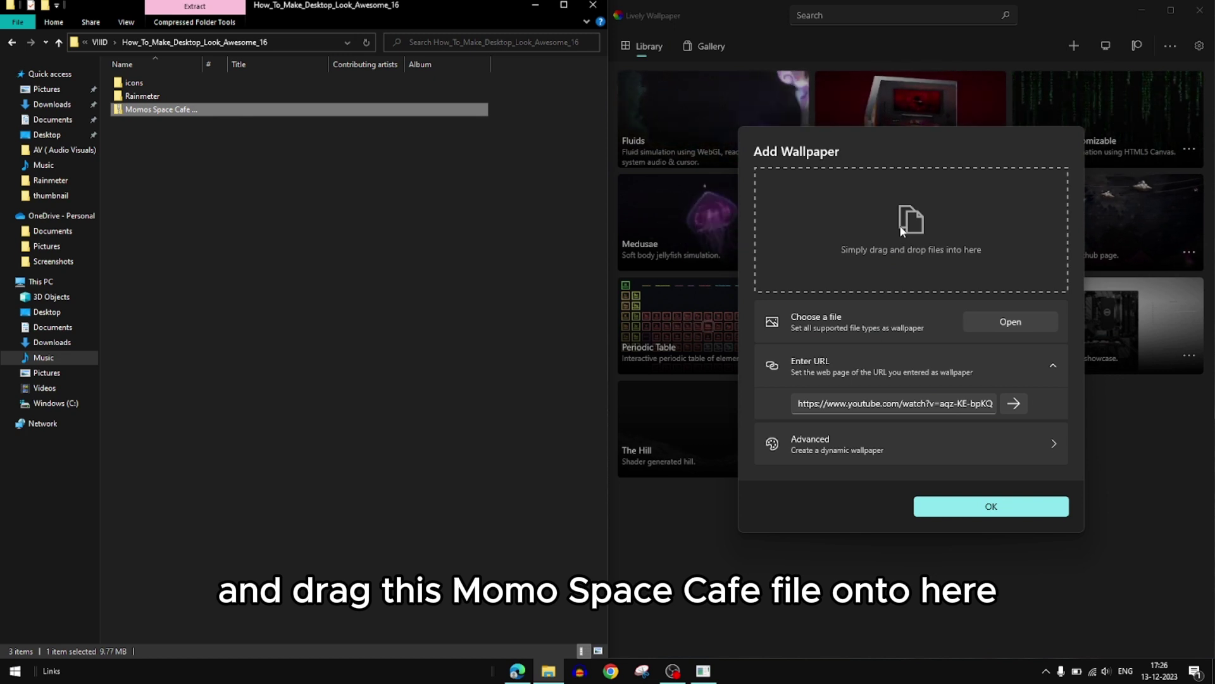
mouse_move(319, 109)
left_mouse_down()
mouse_move(845, 240)
mouse_move(843, 227)
left_mouse_up()
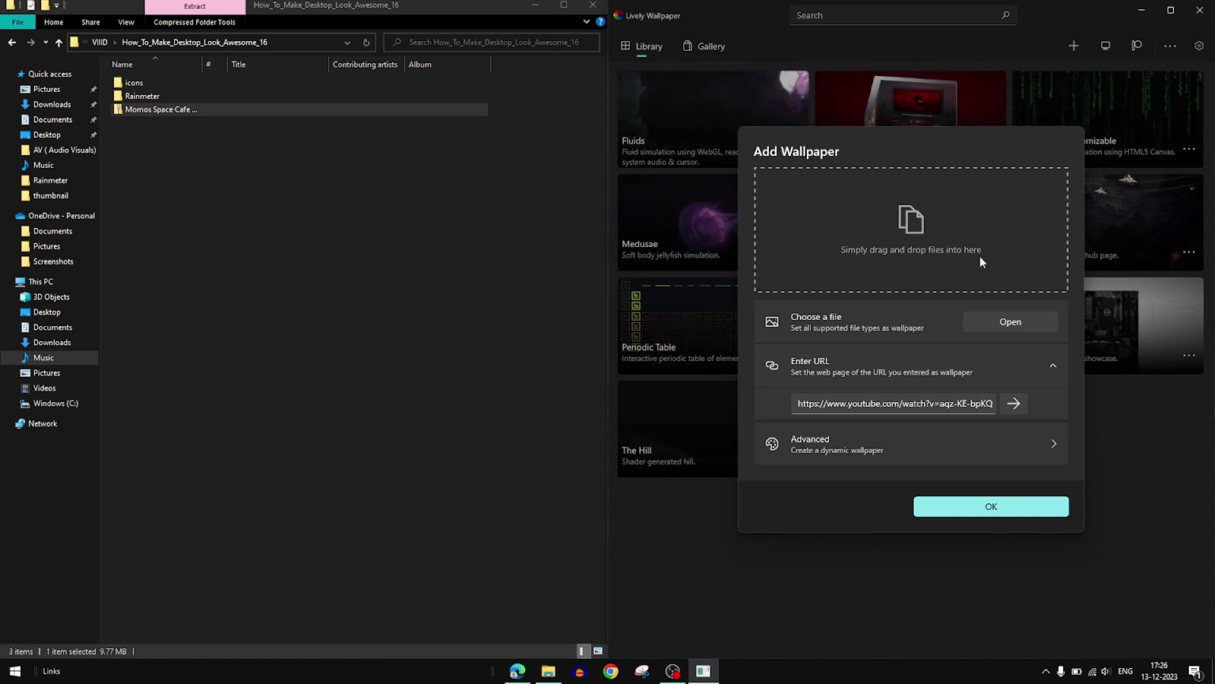
left_click_drag(980, 255, 785, 224)
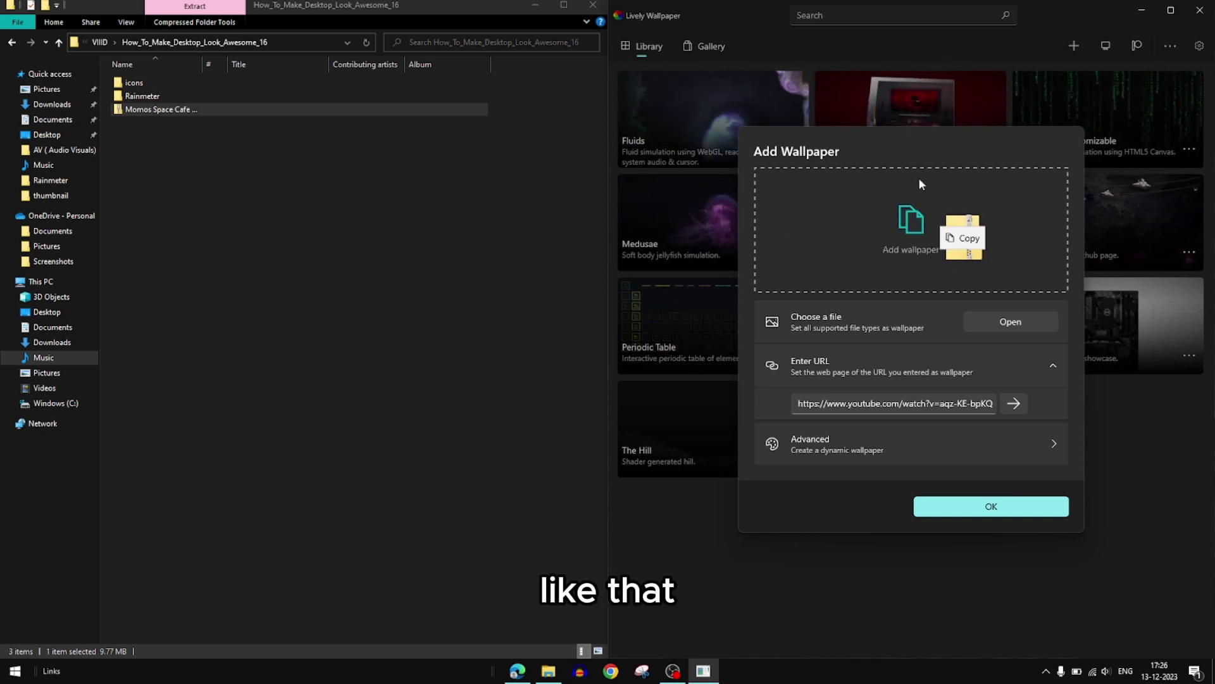
left_click_drag(918, 178, 919, 177)
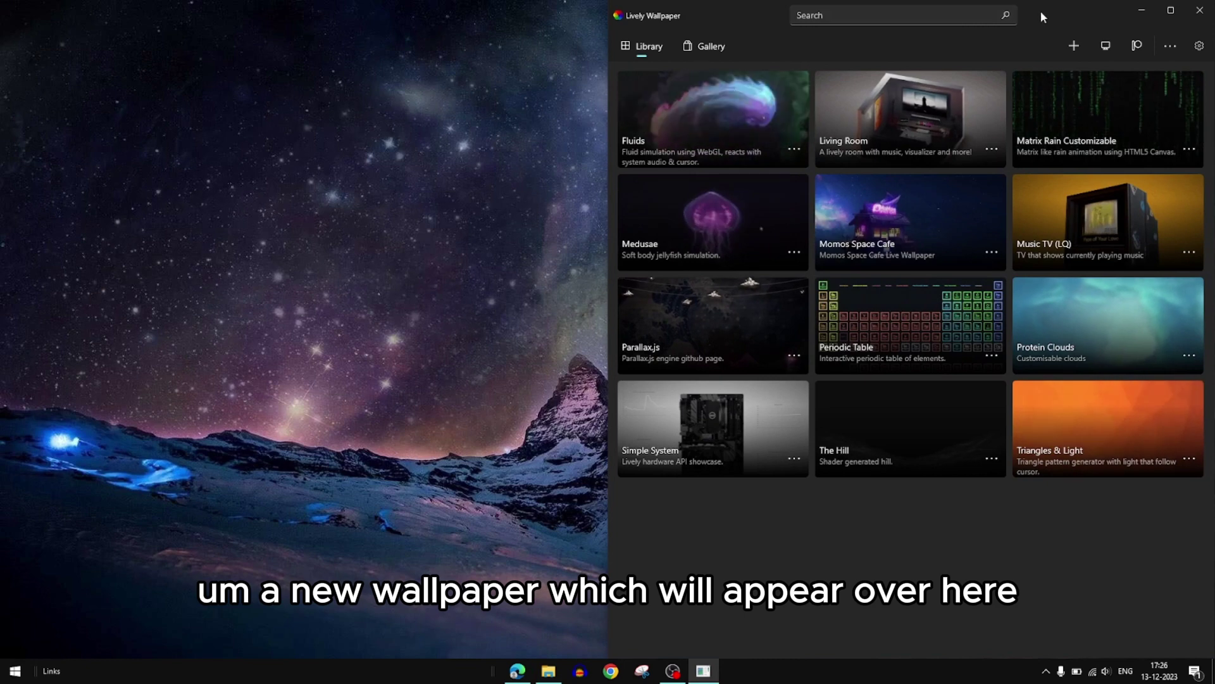
left_click_drag(1041, 11, 841, 54)
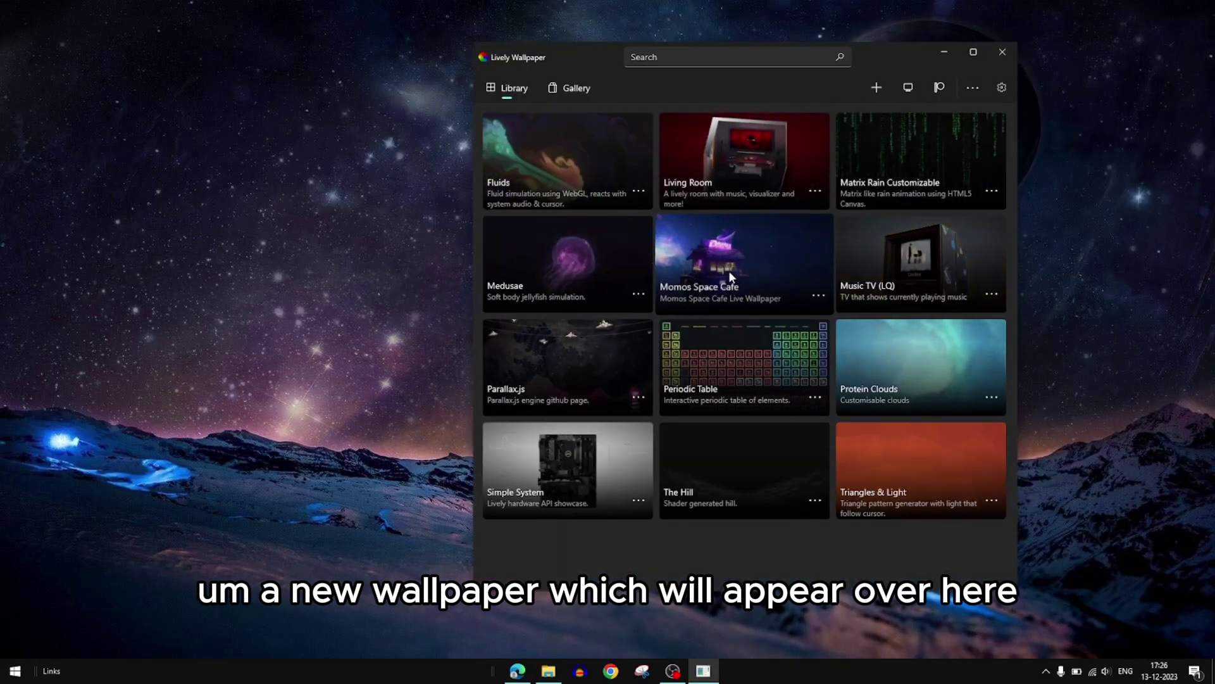
Apply the Momos Space Cafe tile as wallpaper and close the Lively window.
left_click(748, 273)
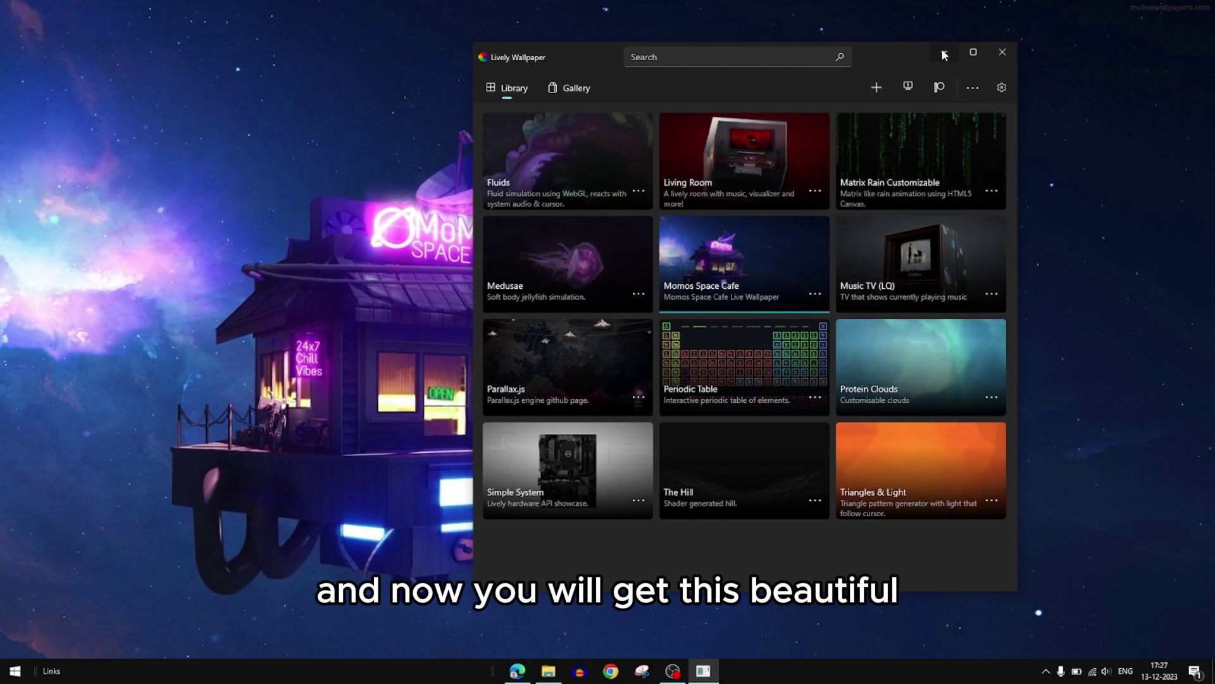
left_click(943, 52)
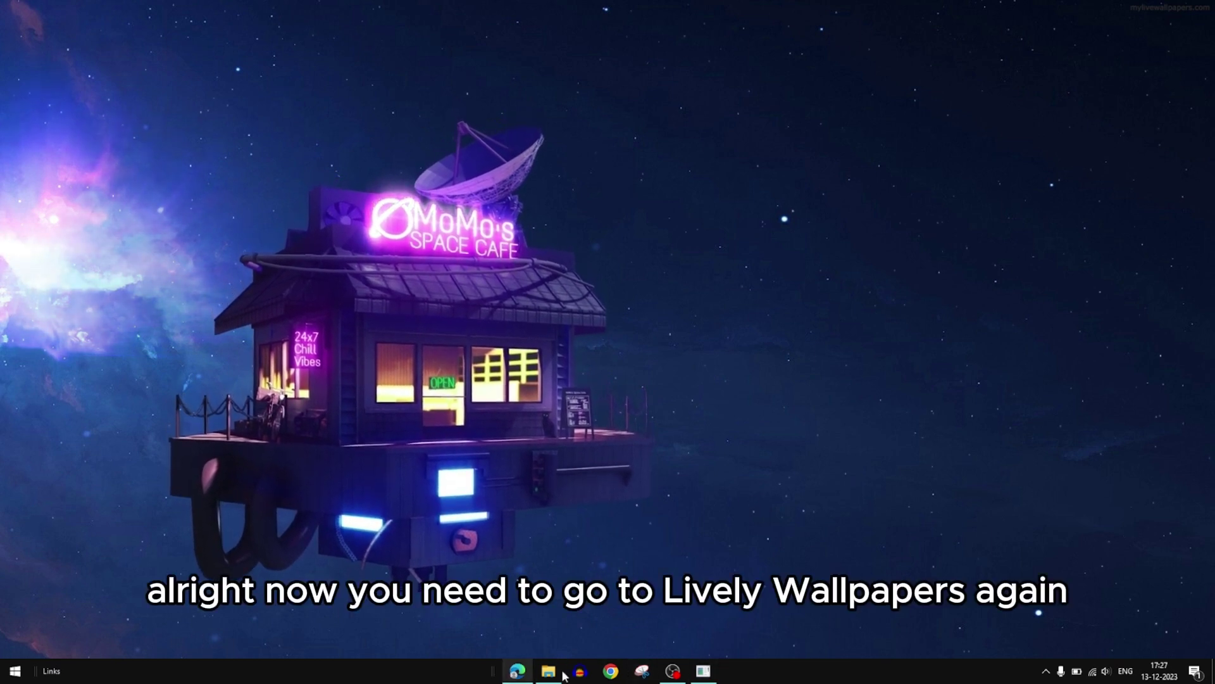
Set Lively's System Taskbar Theme to Clear and minimize the window.
left_click(704, 671)
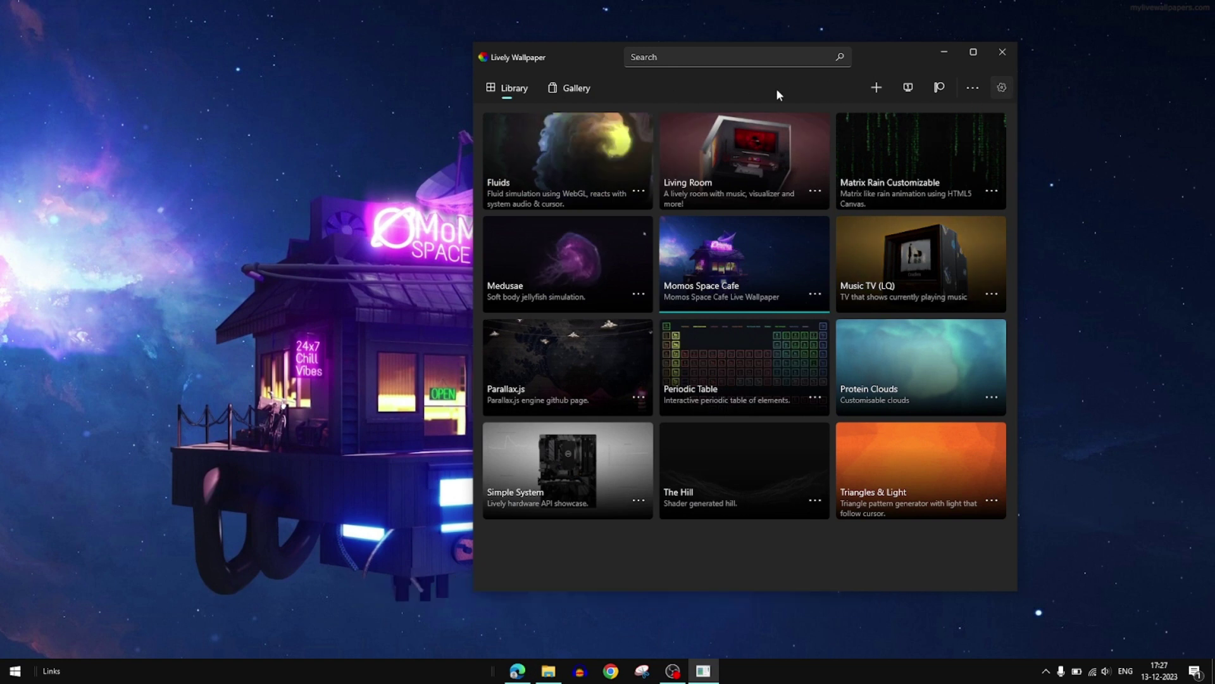
left_click(999, 88)
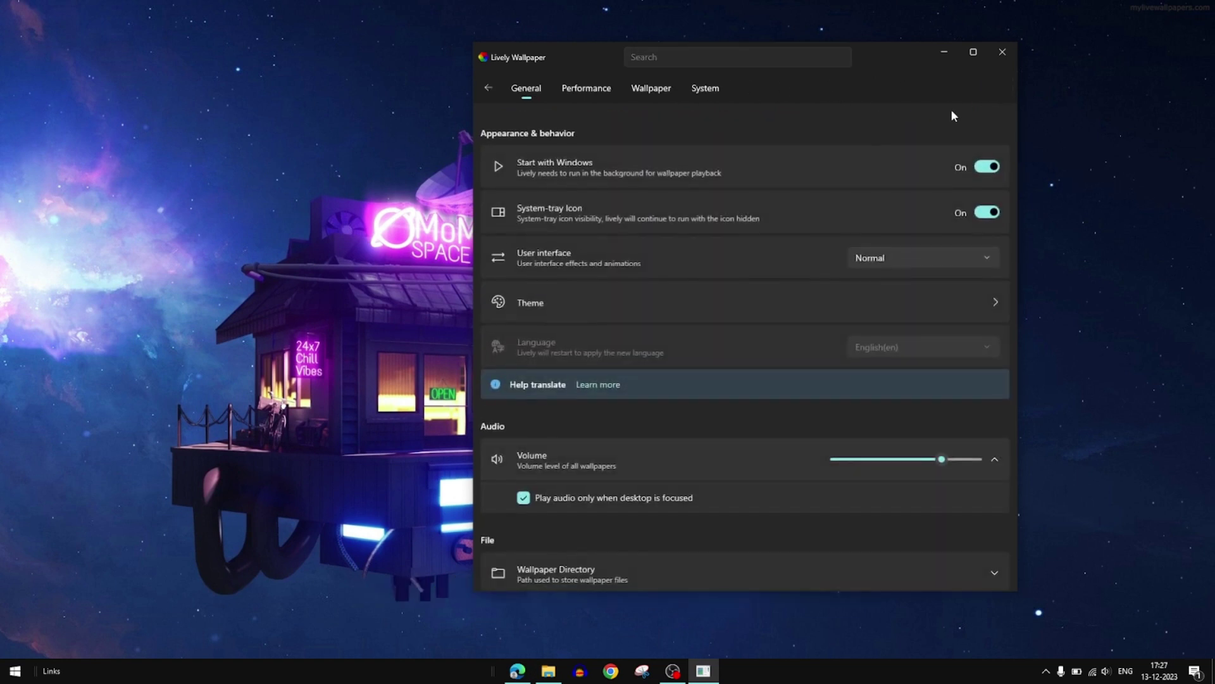
left_click(705, 92)
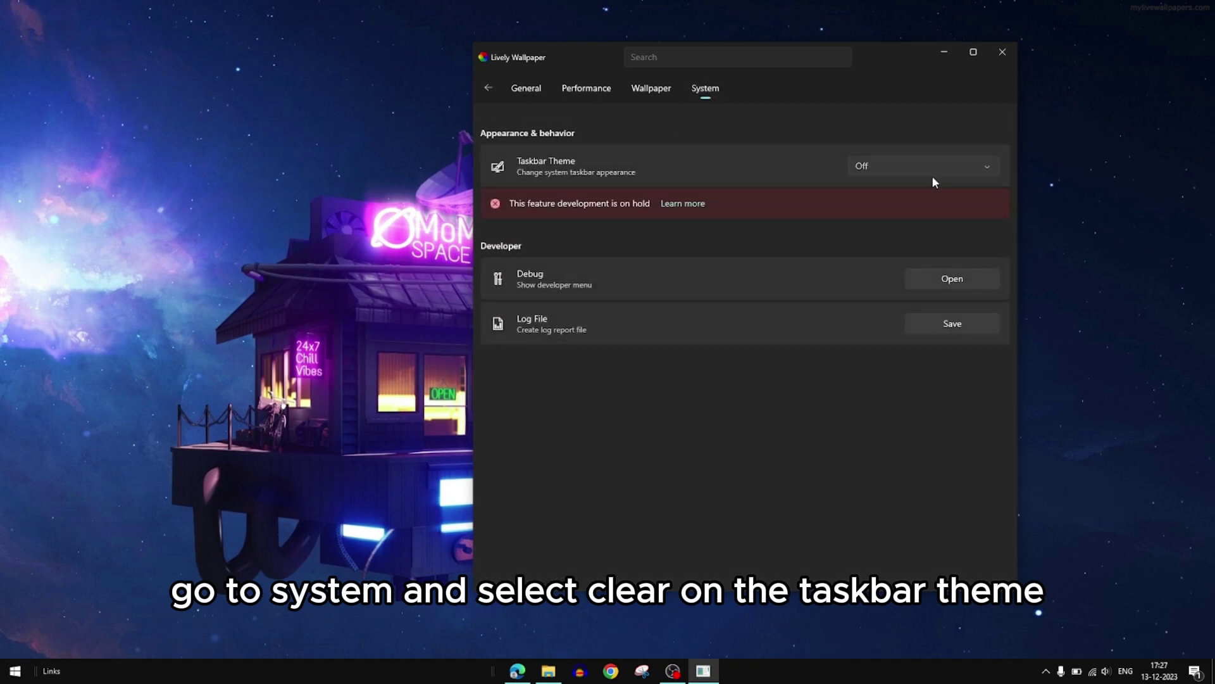
left_click(932, 175)
left_click(926, 188)
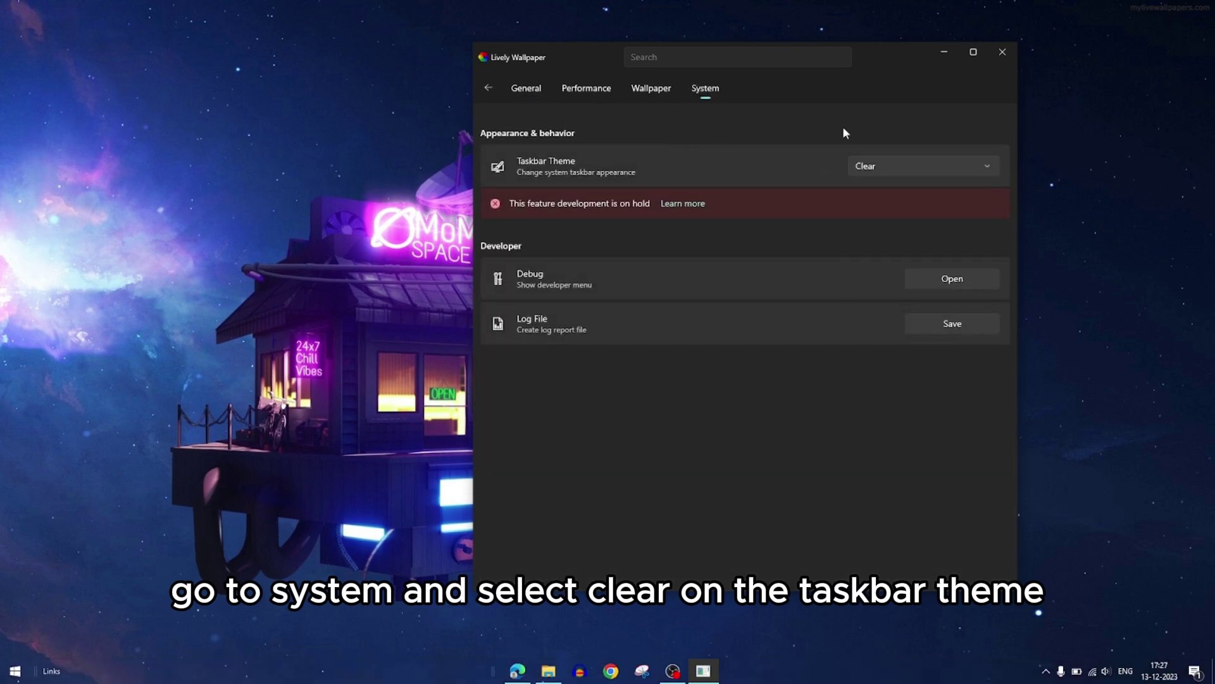
left_click(946, 54)
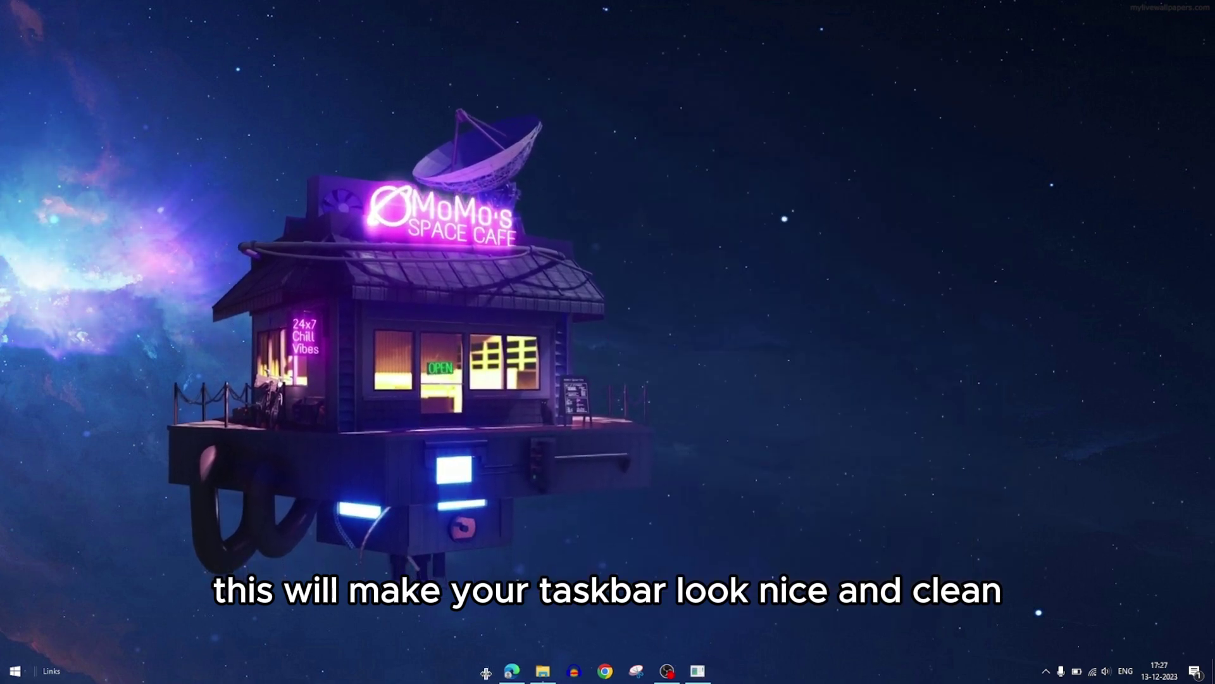
Lock the taskbar and bring up the Start menu to launch Rainmeter.
right_click(360, 671)
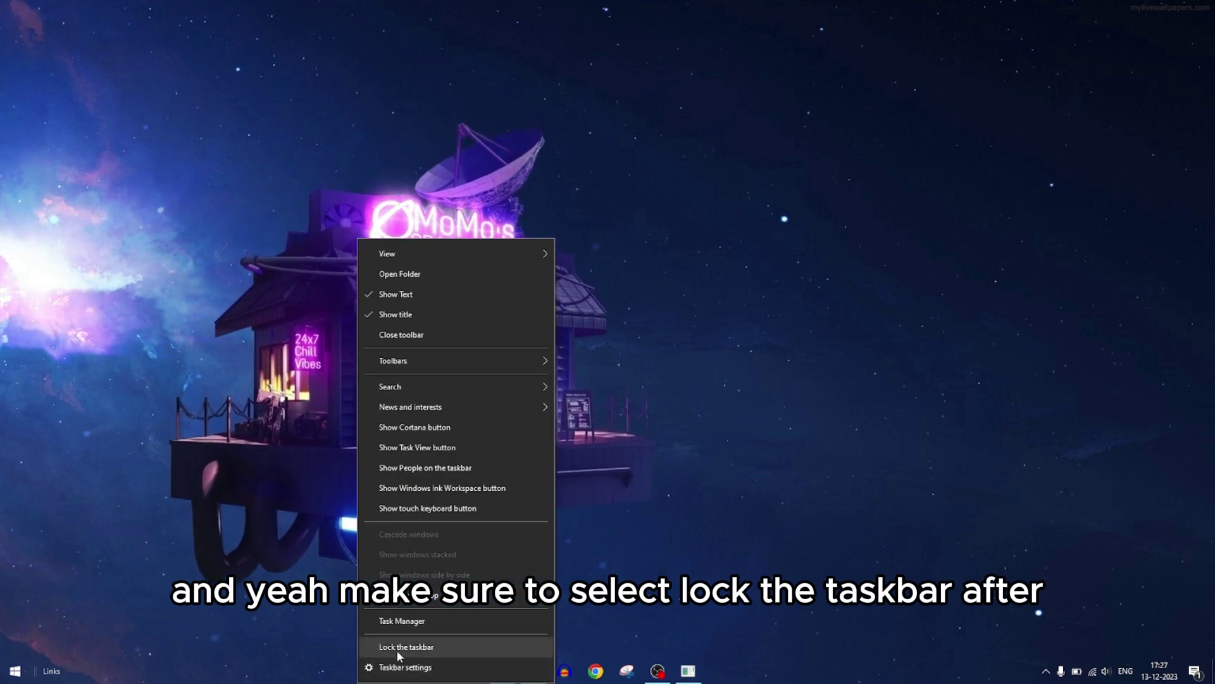
left_click(414, 648)
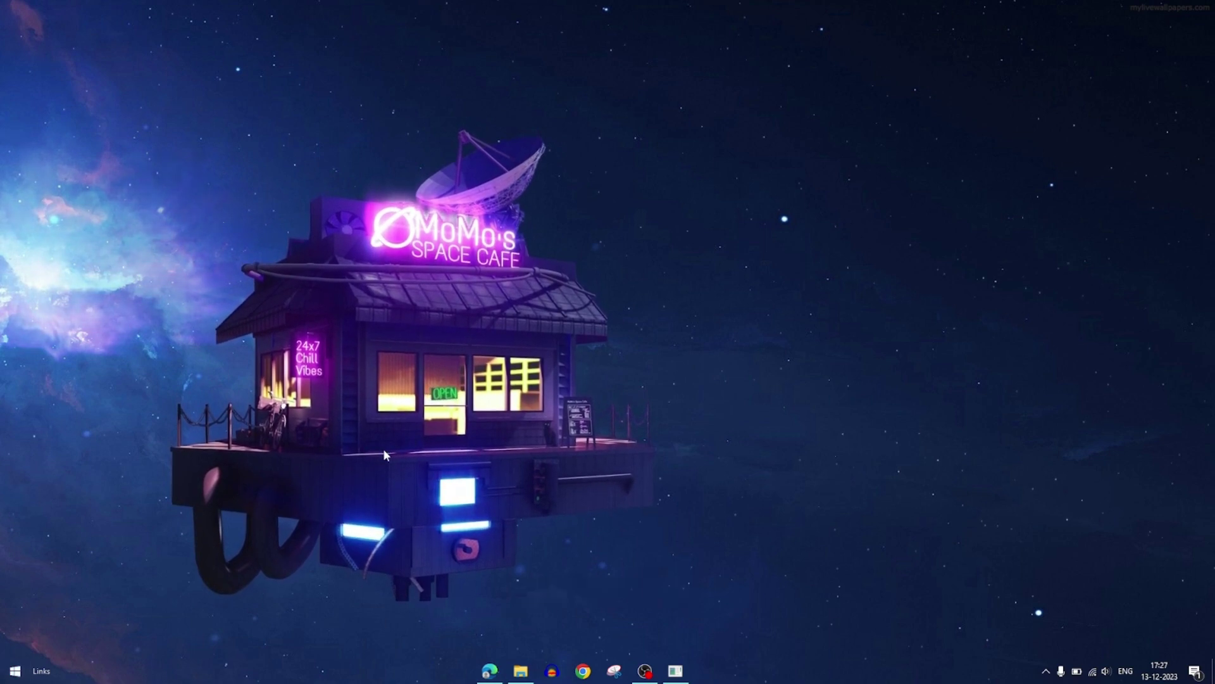
key("super")
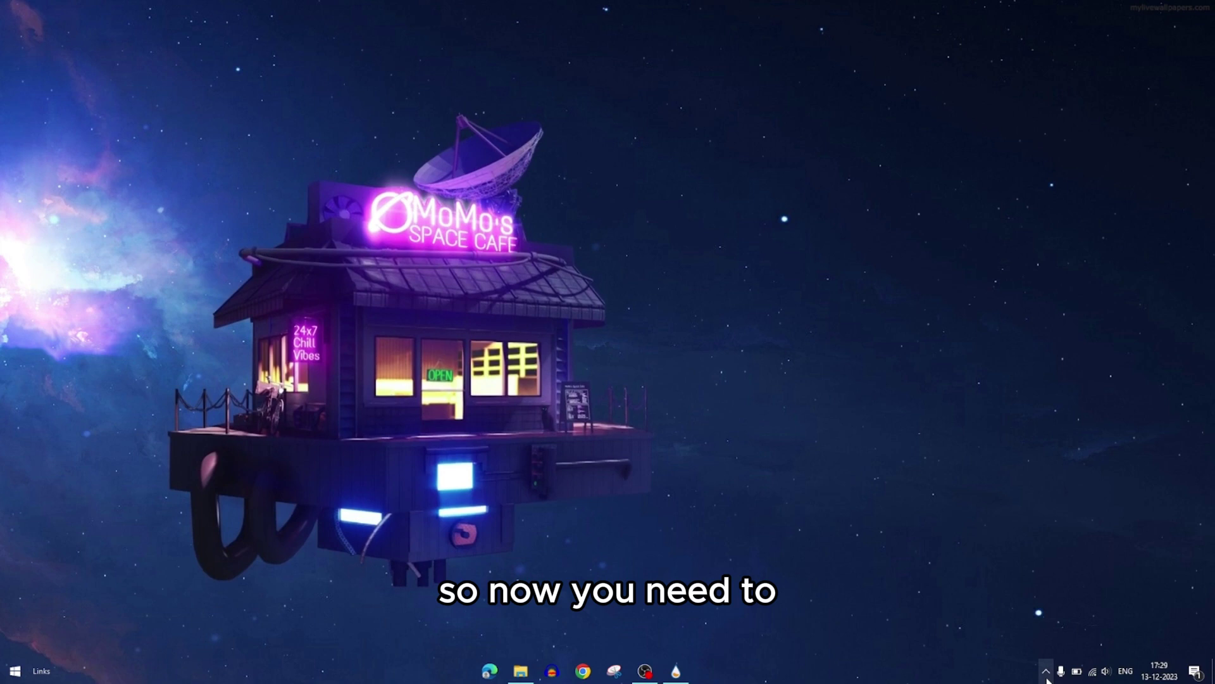
Open Rainmeter's Manage window from its tray icon and collapse the SmallCleanWeather folder.
left_click(1045, 671)
right_click(1060, 648)
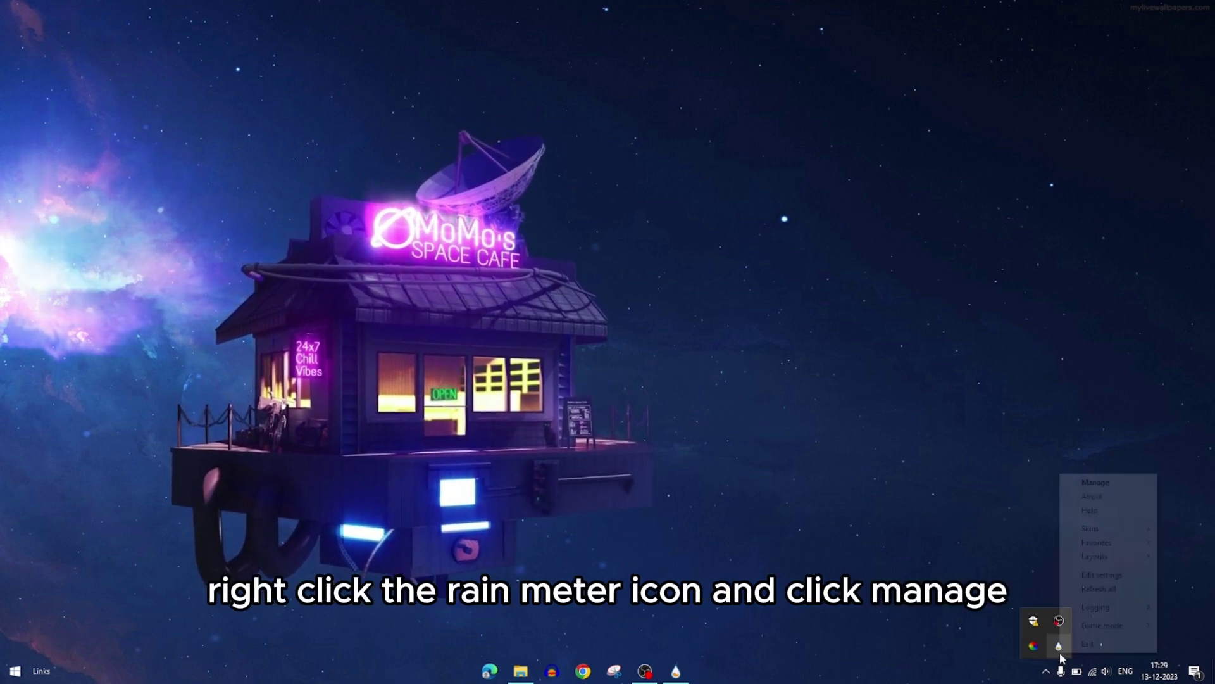
left_click(1090, 483)
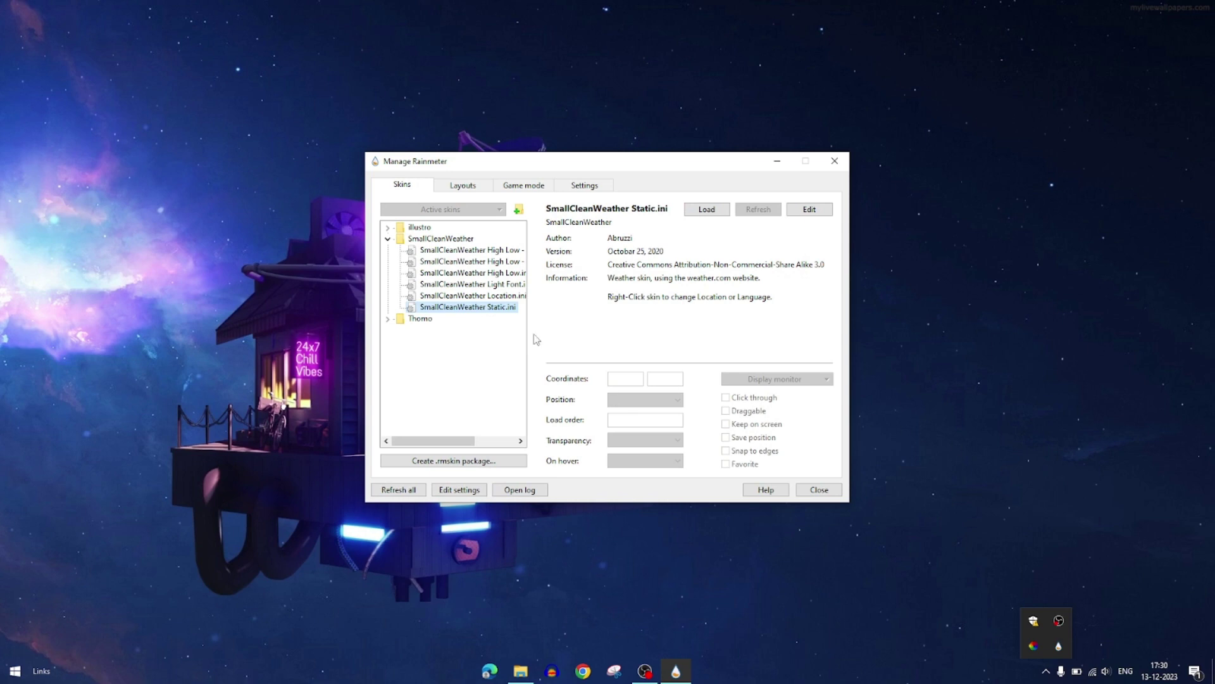
left_click(388, 238)
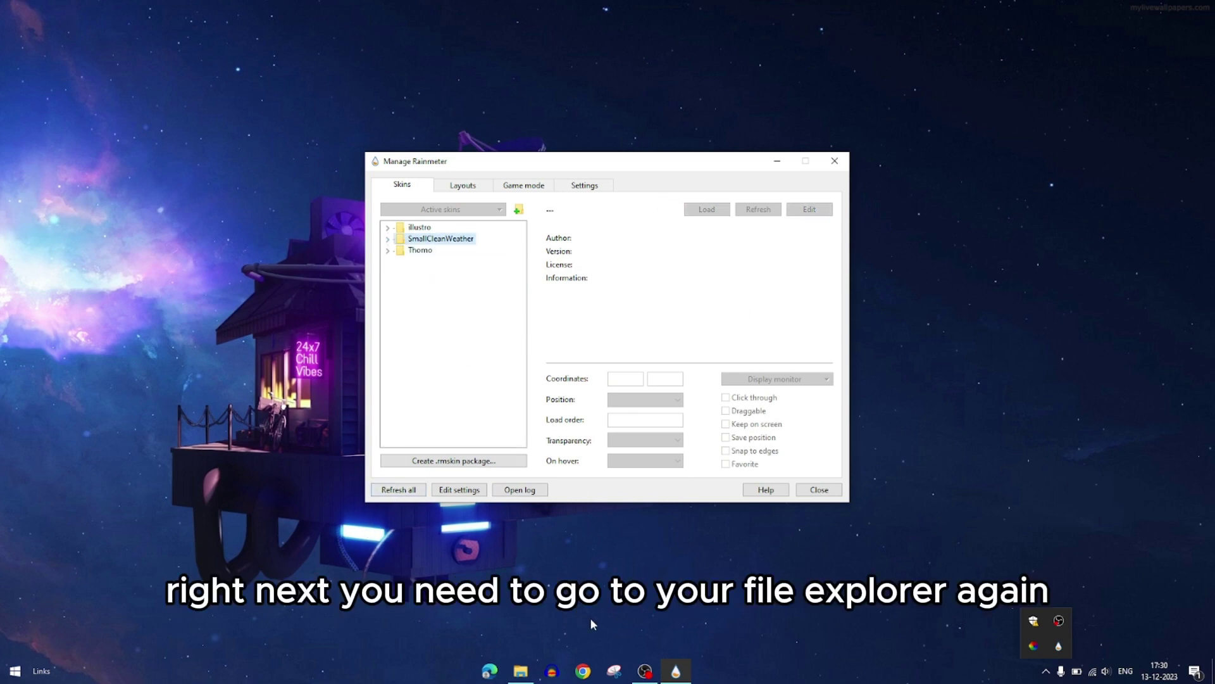
Browse to VIIID > How_To_Make_Desktop_Look_Awesome_16 > Rainmeter and select SmallCleanWeather and Thomo.
left_click(520, 671)
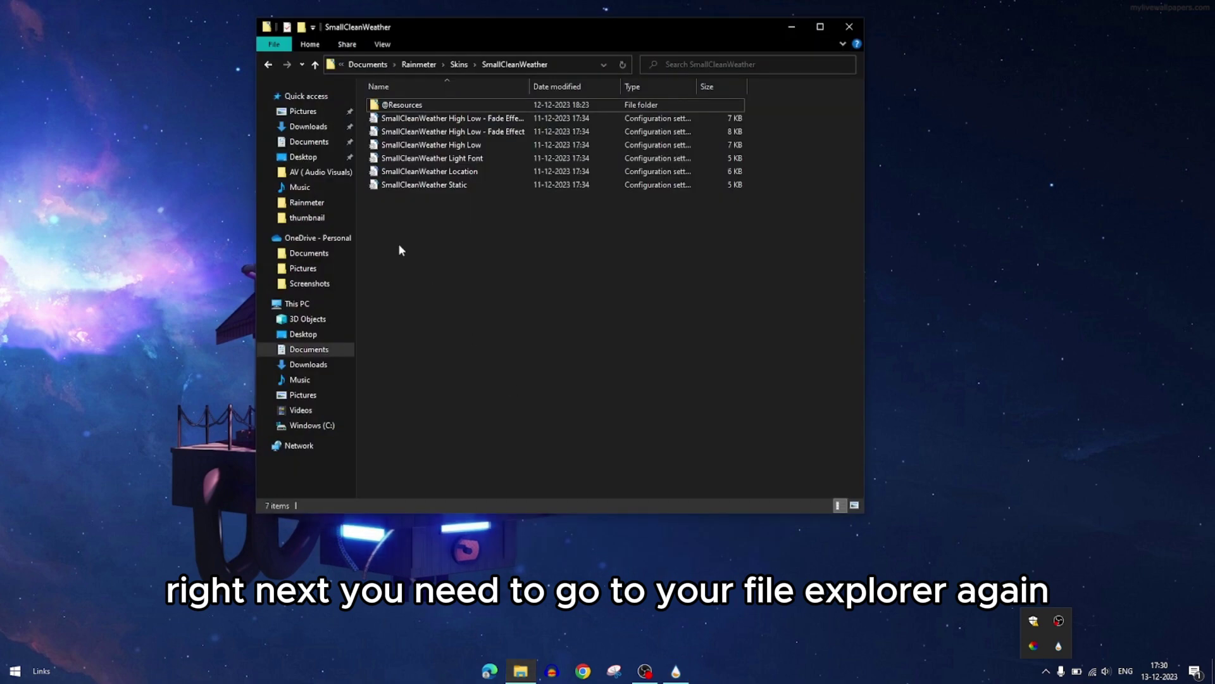
left_click(307, 218)
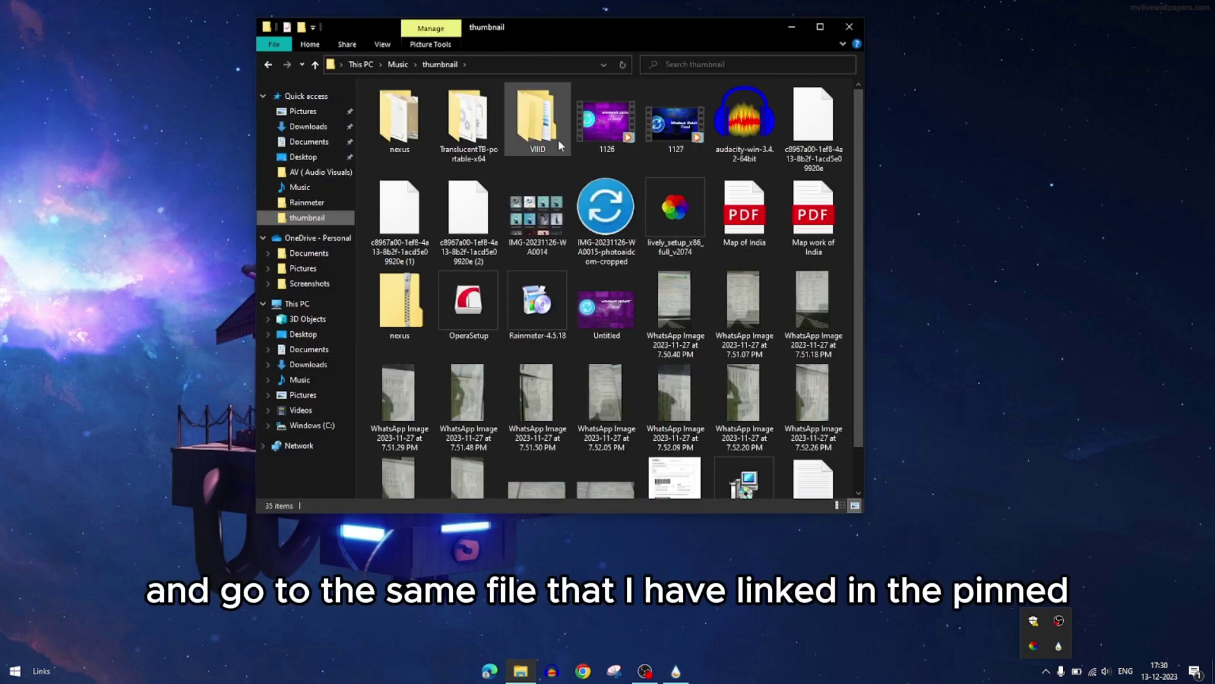
left_click(530, 144)
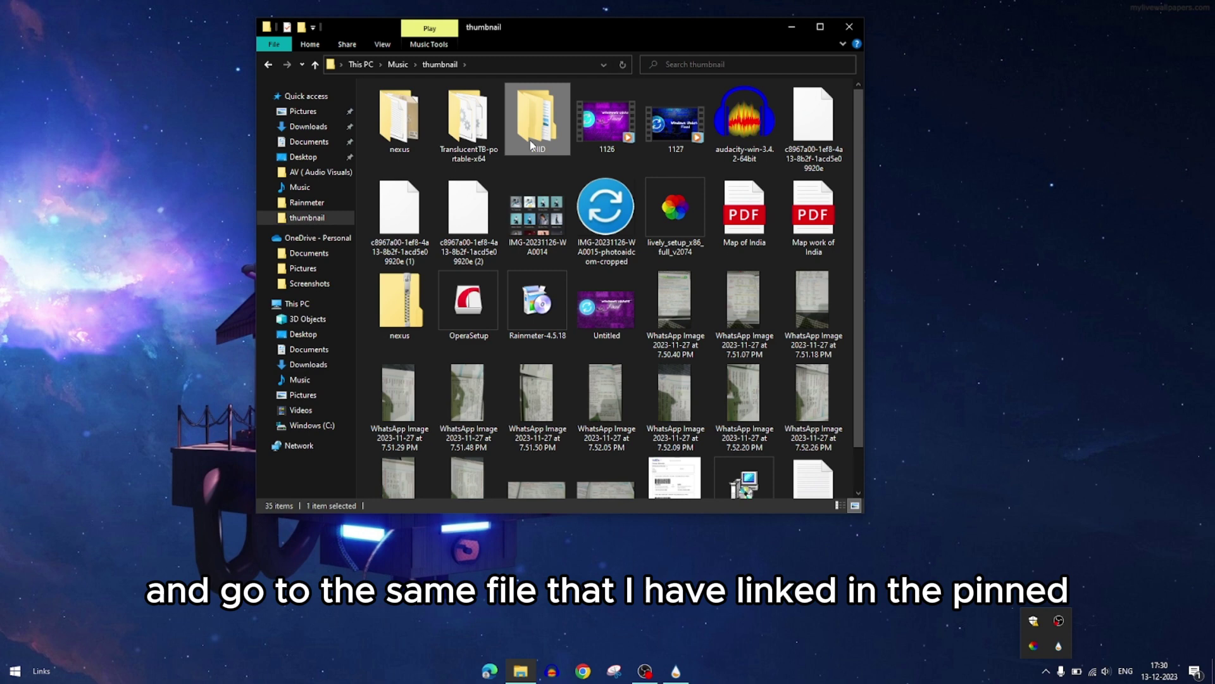
double_click(530, 139)
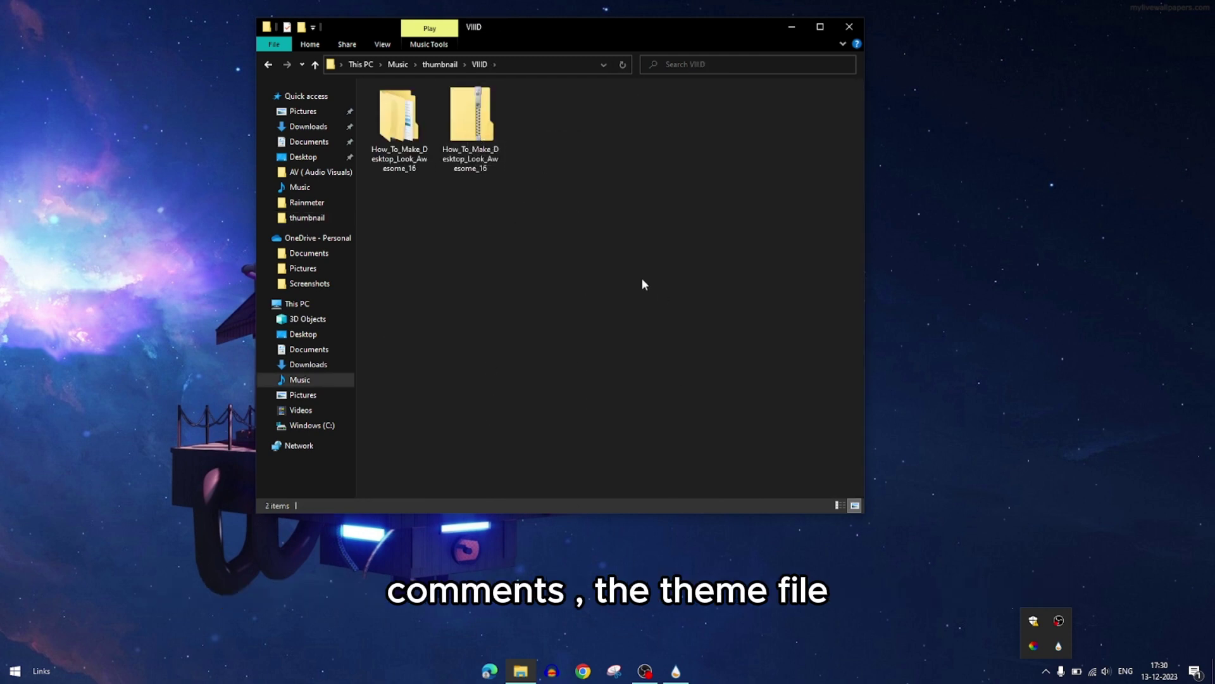
double_click(399, 123)
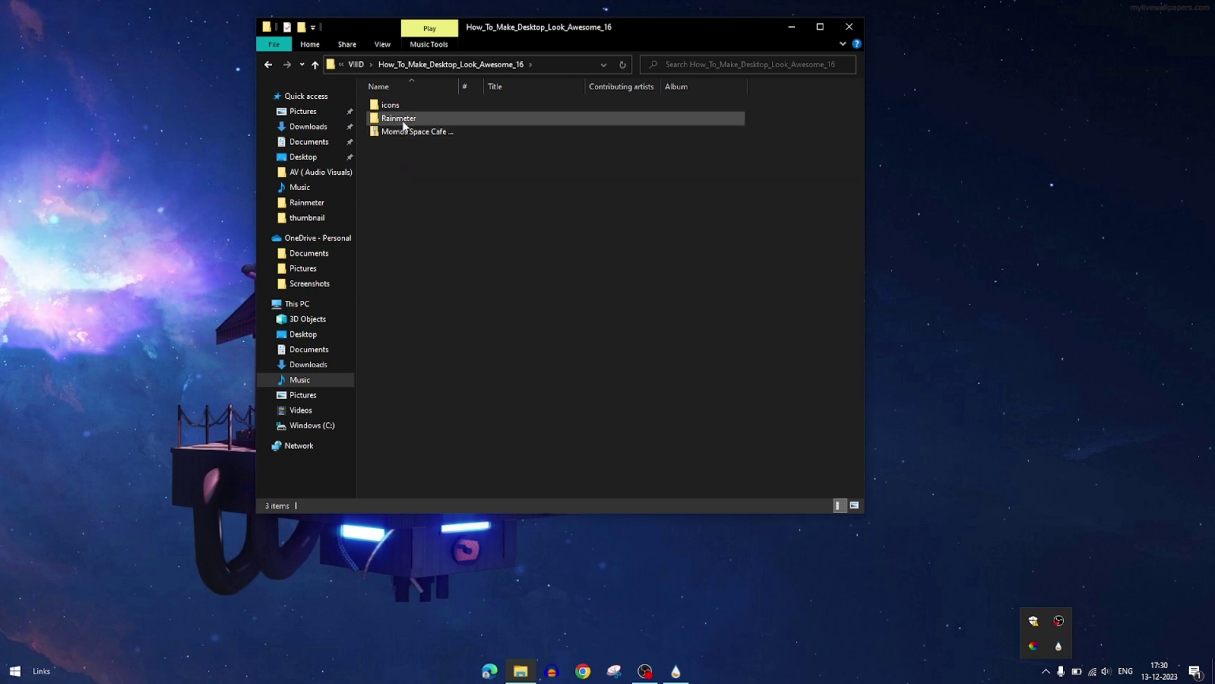
left_click(403, 119)
double_click(467, 118)
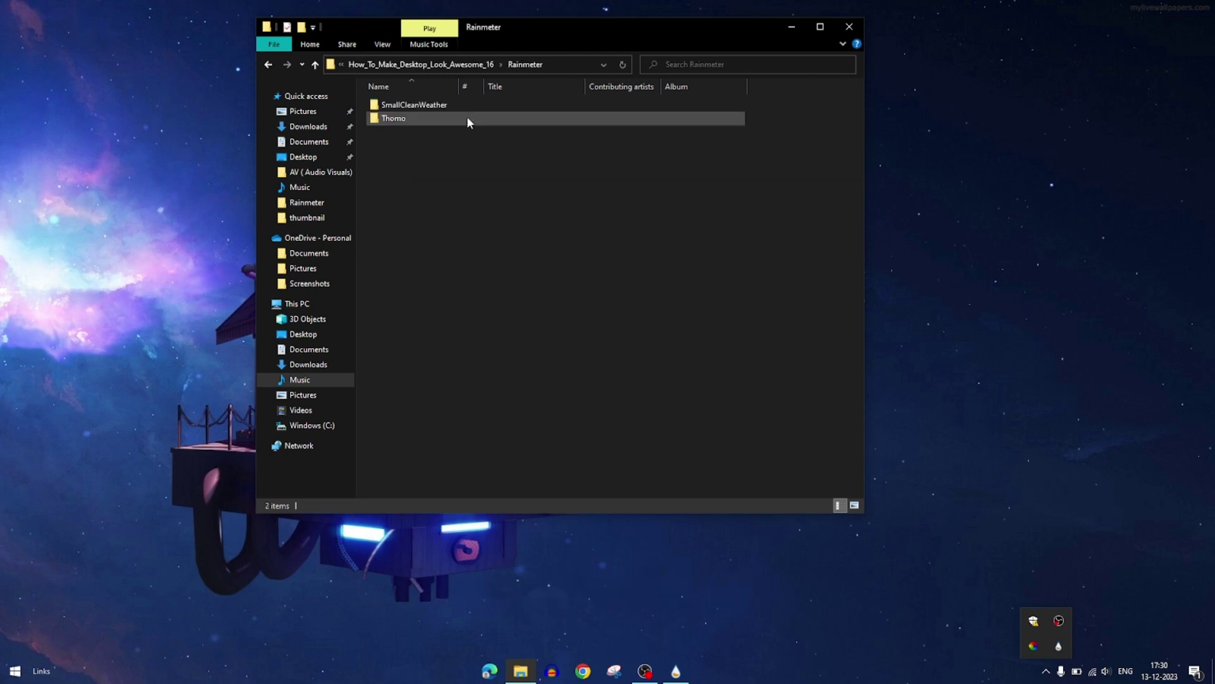
left_click_drag(424, 133, 423, 107)
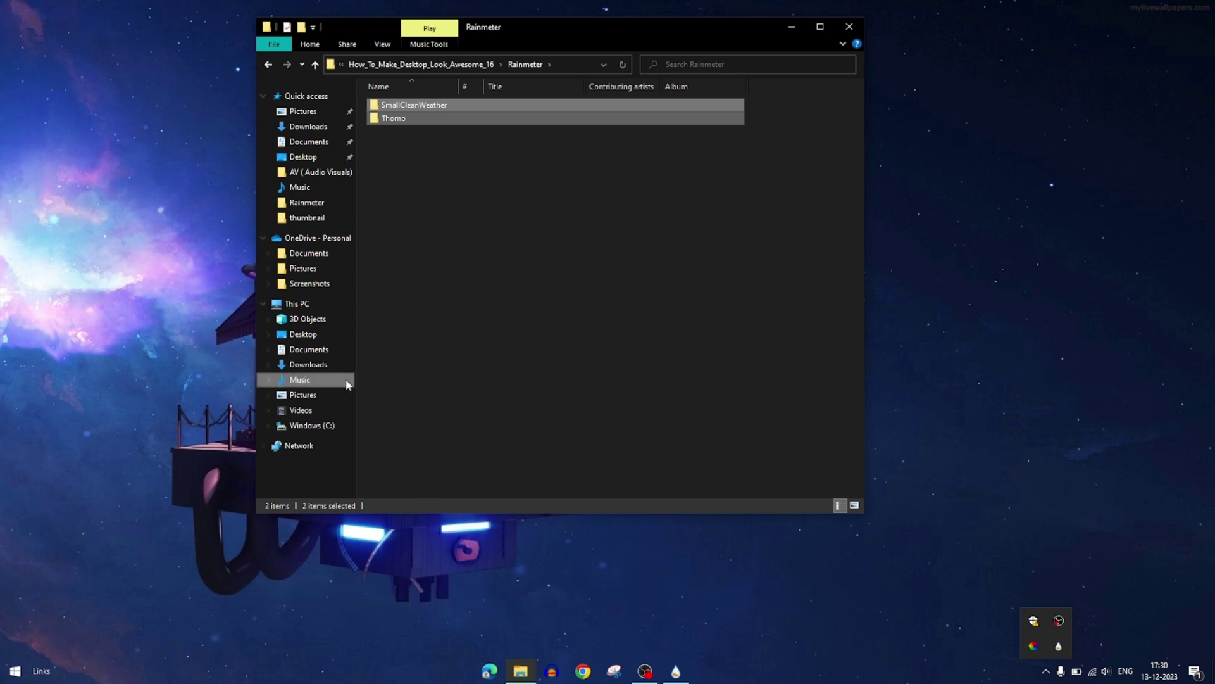
Open Documents > Rainmeter > Skins and check the SmallCleanWeather and Thomo folders there.
left_click(329, 353)
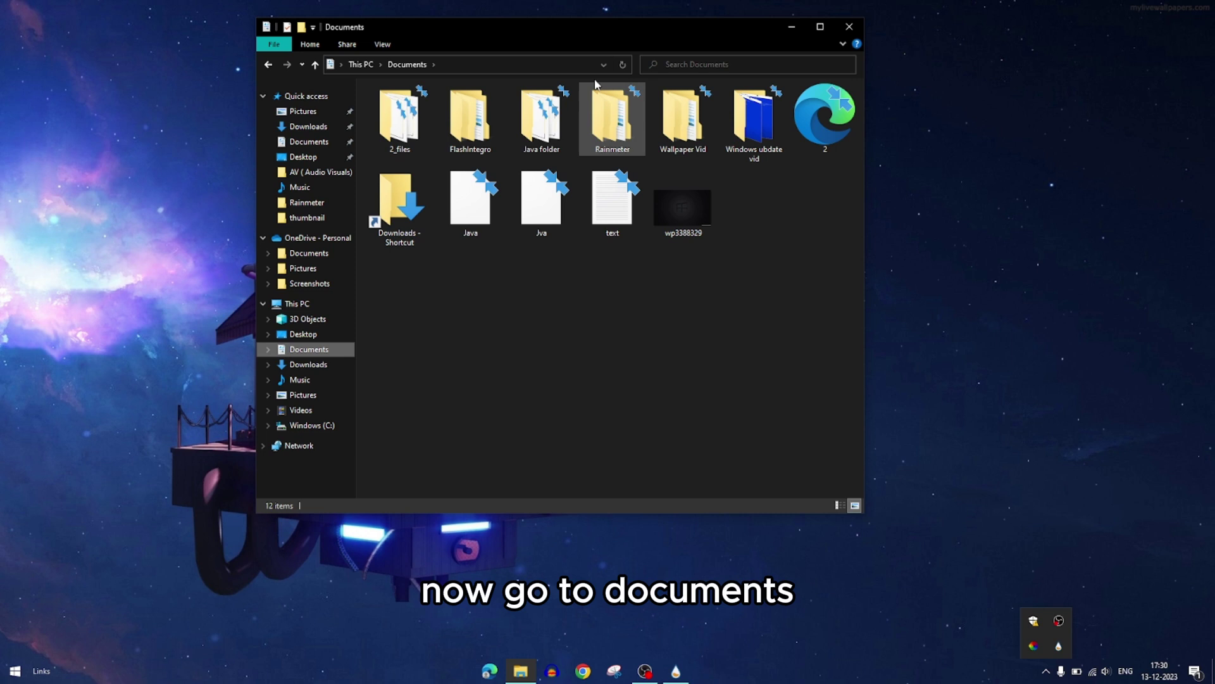
left_click(619, 124)
double_click(620, 124)
left_click(379, 106)
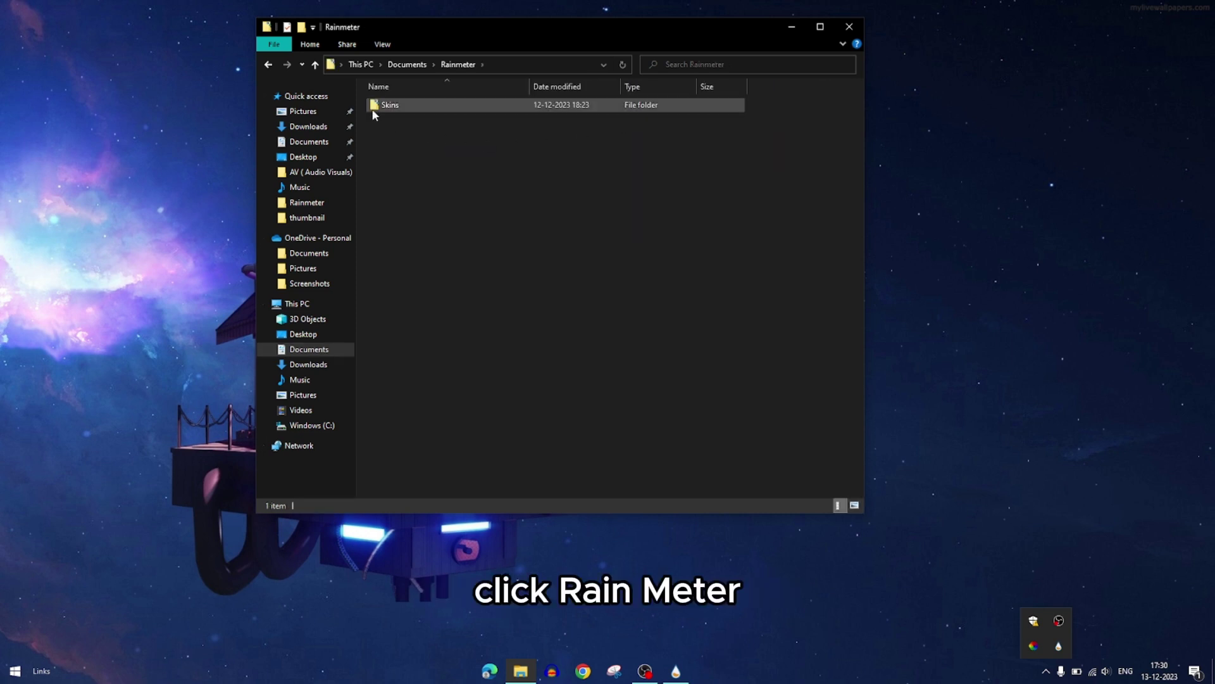
double_click(380, 105)
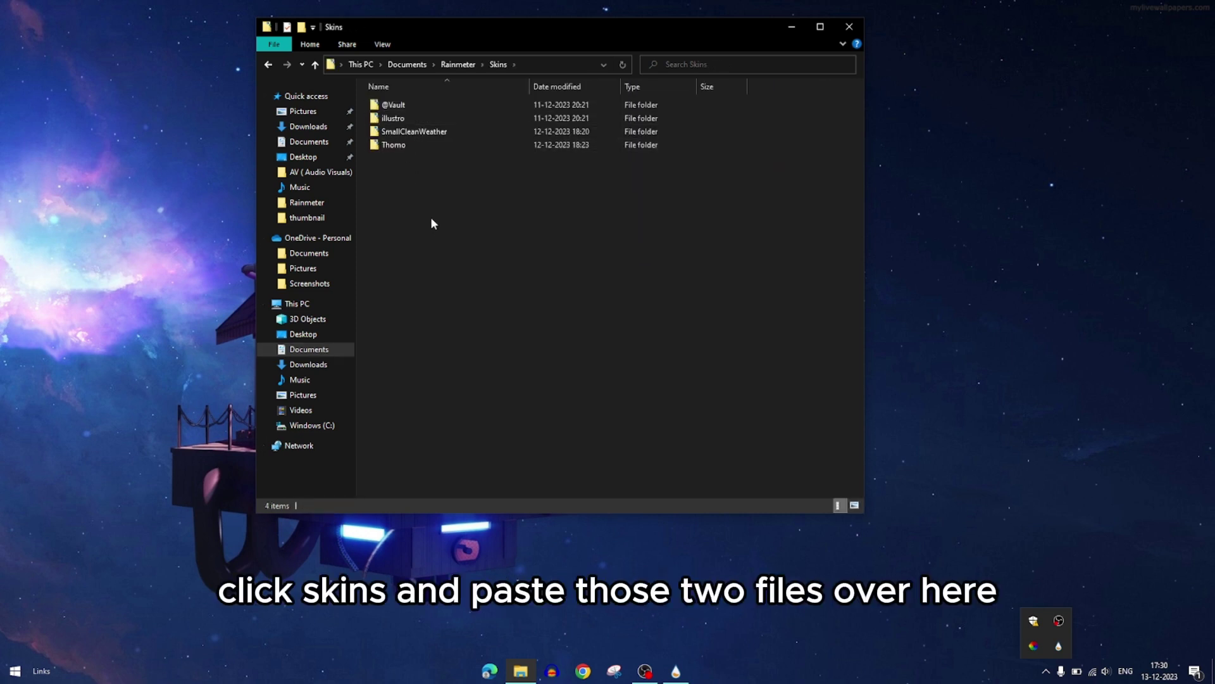
left_click_drag(430, 217, 416, 131)
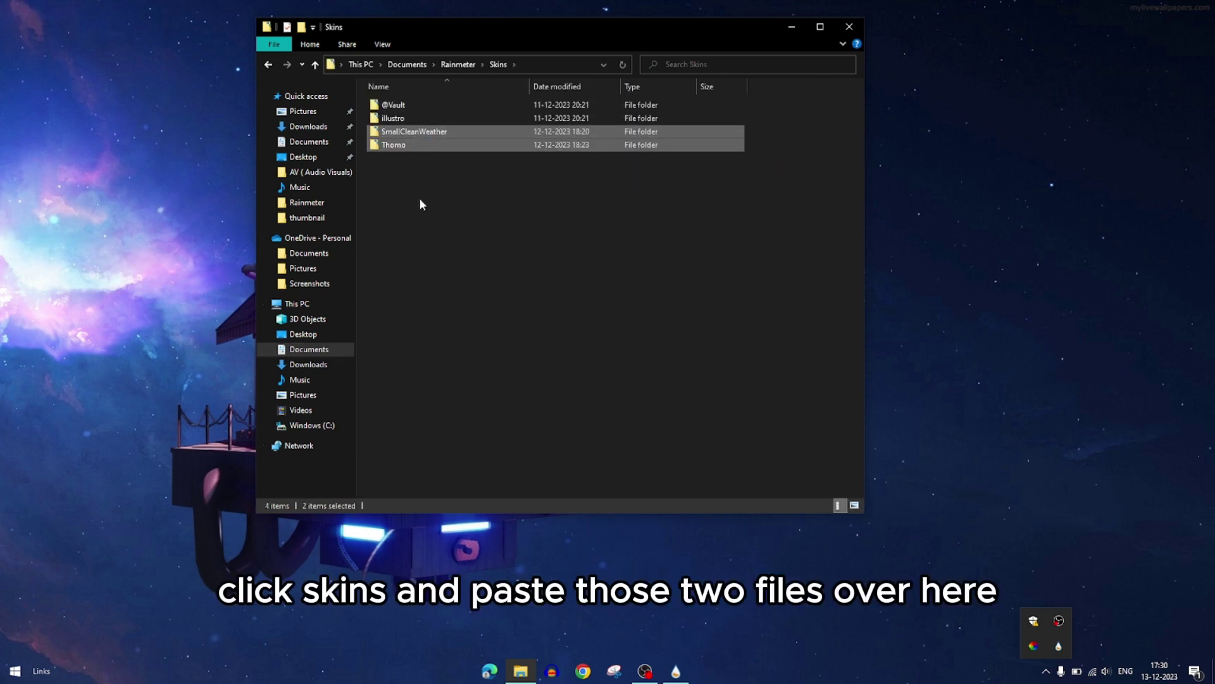
left_click(643, 287)
left_click_drag(437, 21, 533, 29)
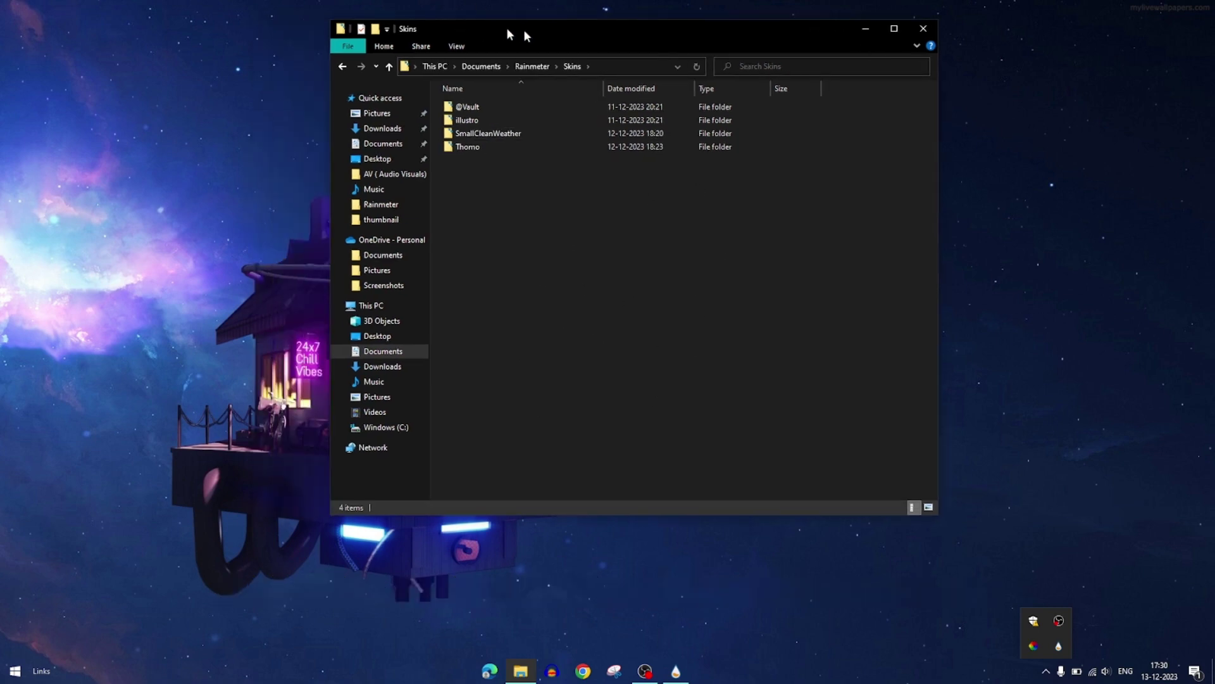
Close File Explorer, refresh Rainmeter's skin list twice, and expand SmallCleanWeather.
left_click(934, 36)
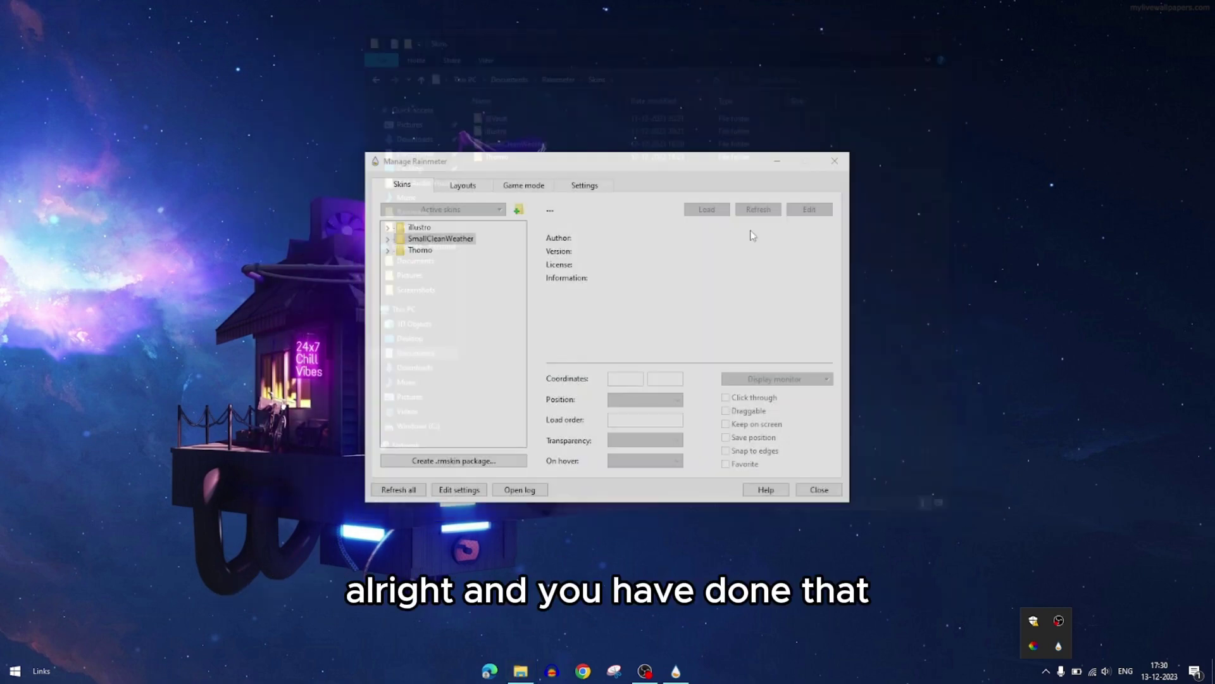
left_click(402, 491)
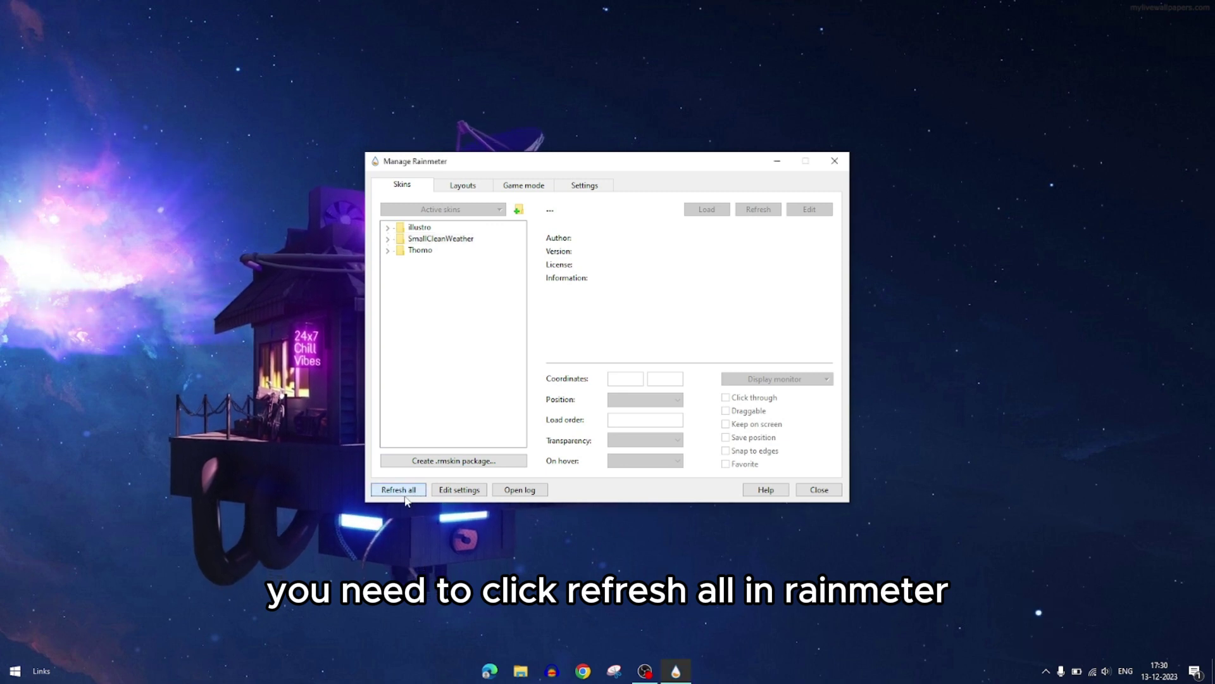
left_click(386, 494)
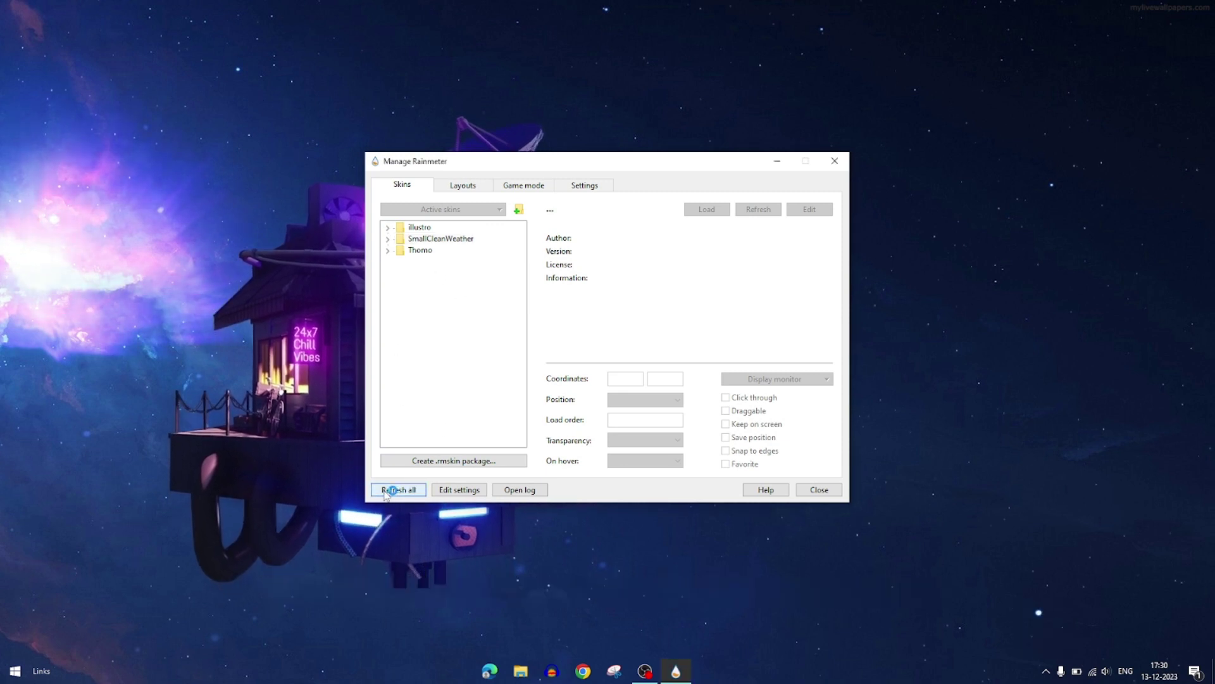
left_click(386, 238)
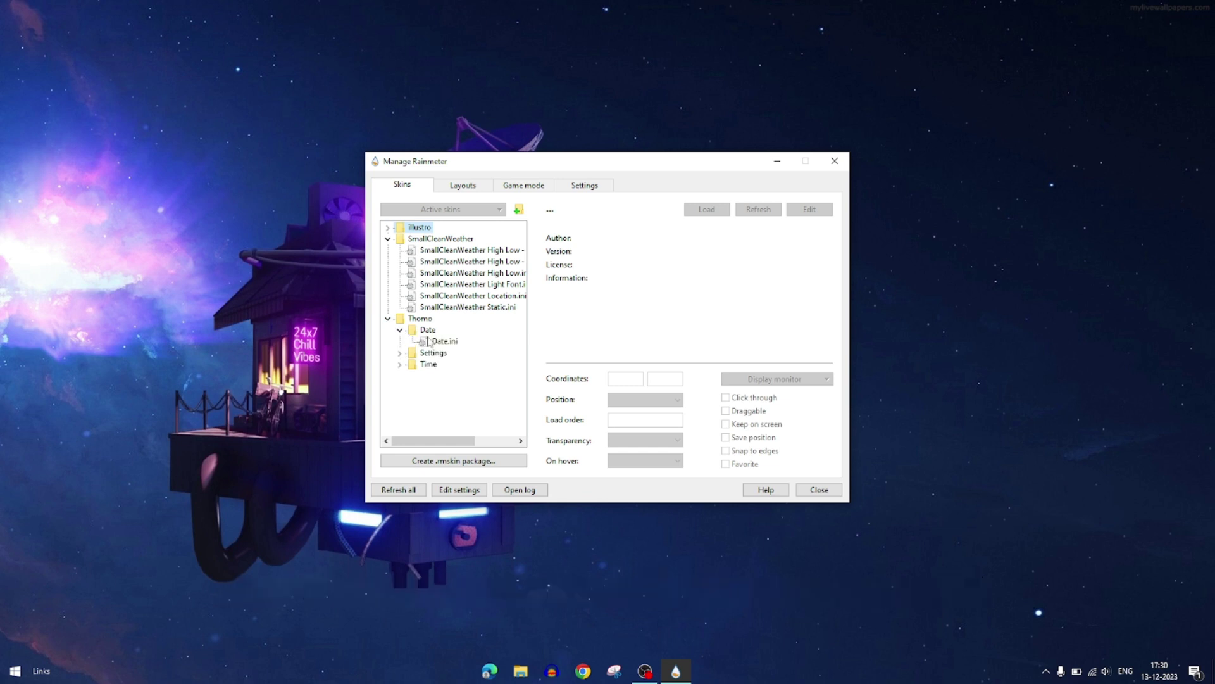
Load Thomo's Date.ini and Time.ini skins onto the desktop.
right_click(438, 345)
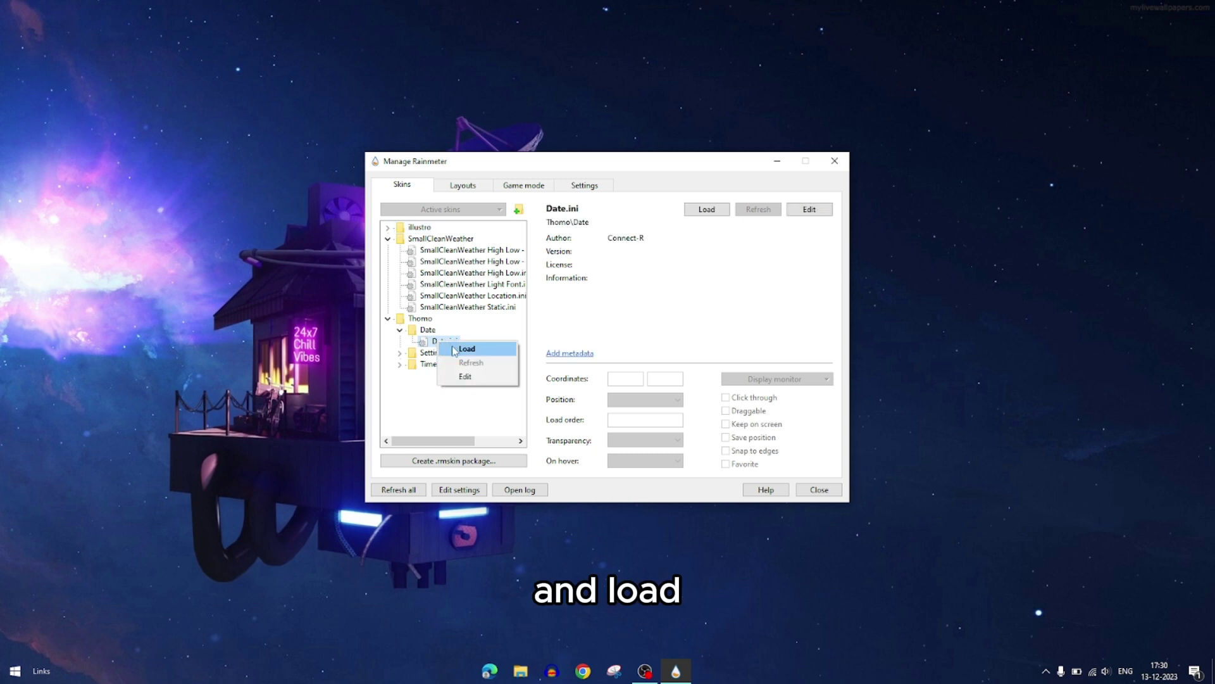
left_click(454, 351)
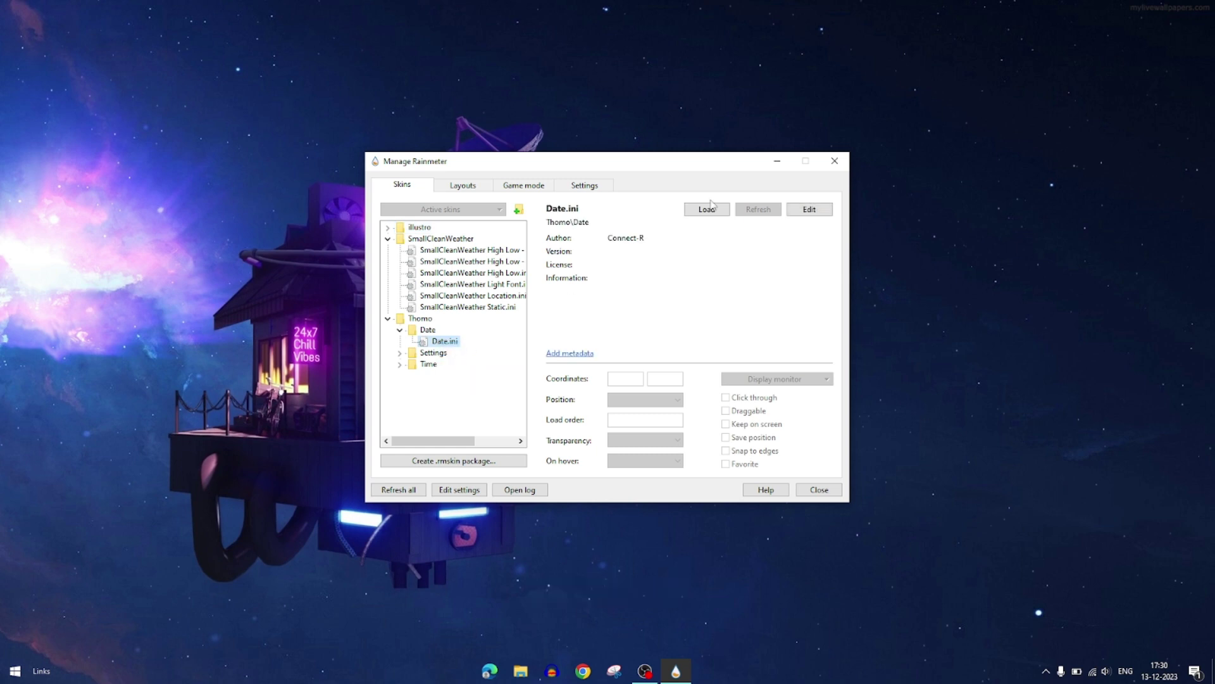
left_click_drag(641, 168, 424, 175)
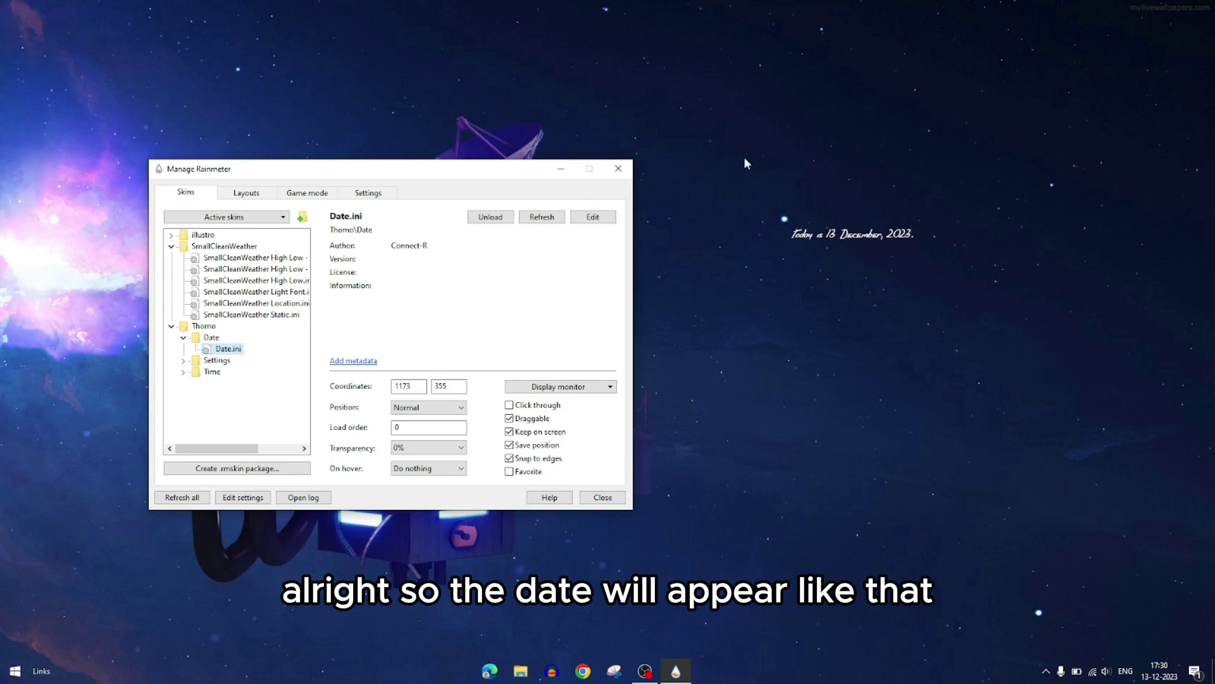
left_click(183, 373)
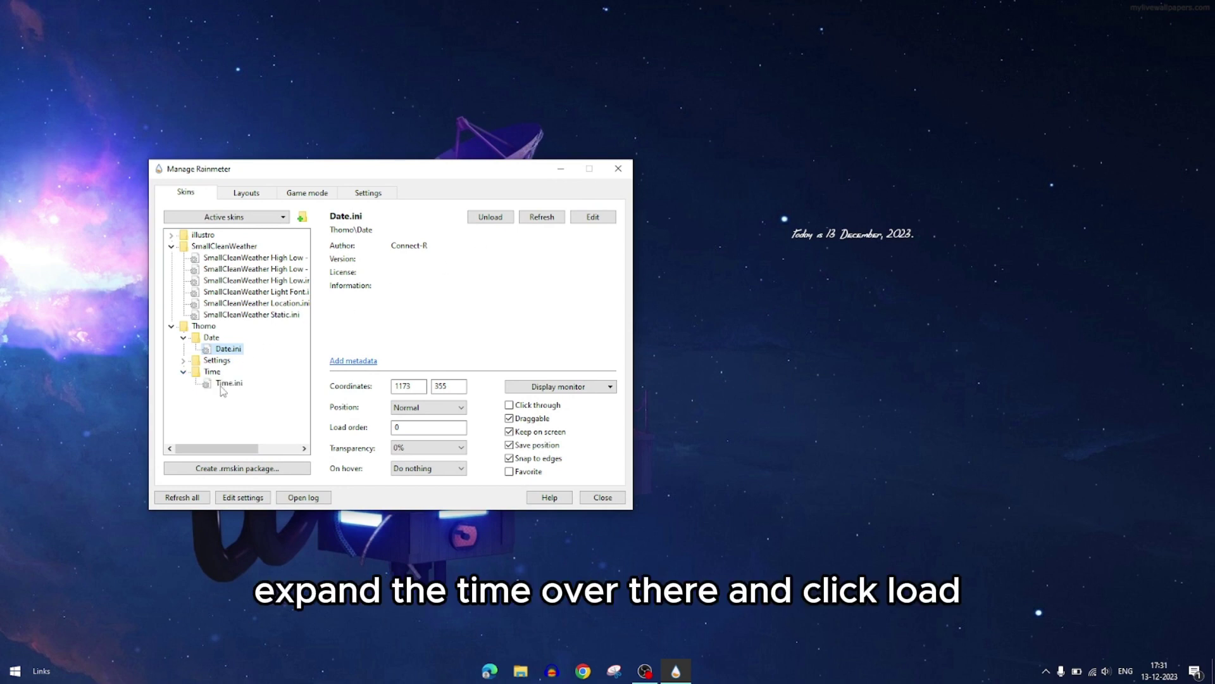
right_click(222, 384)
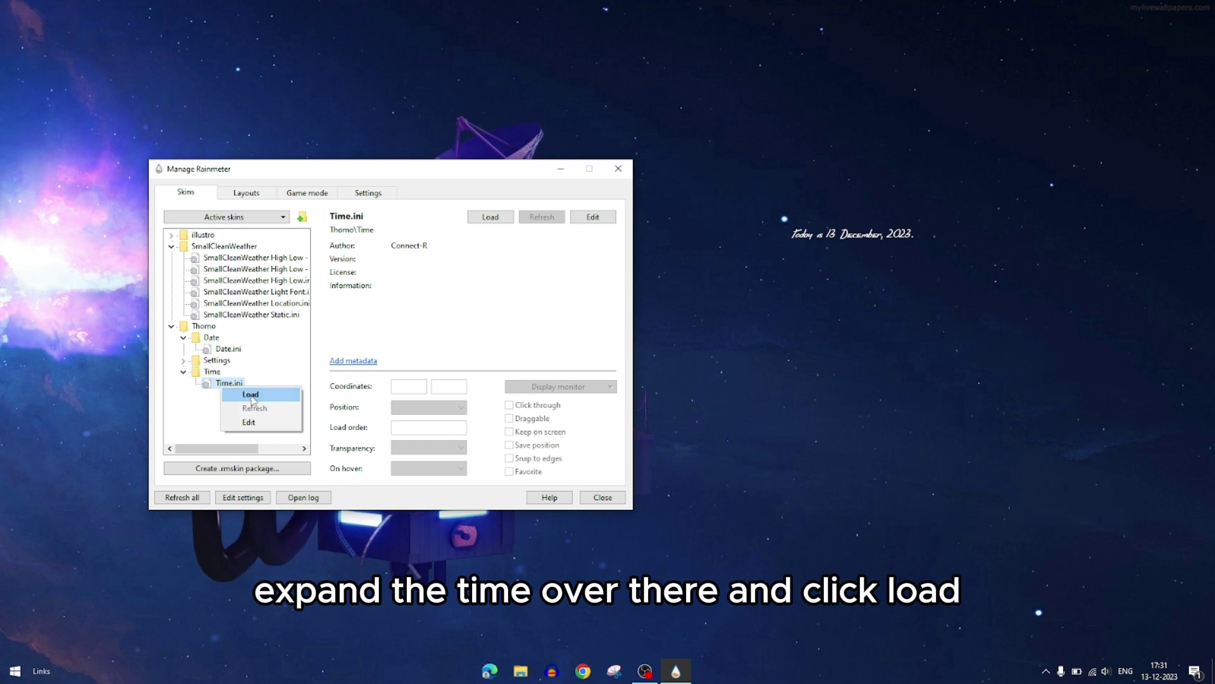
left_click(251, 396)
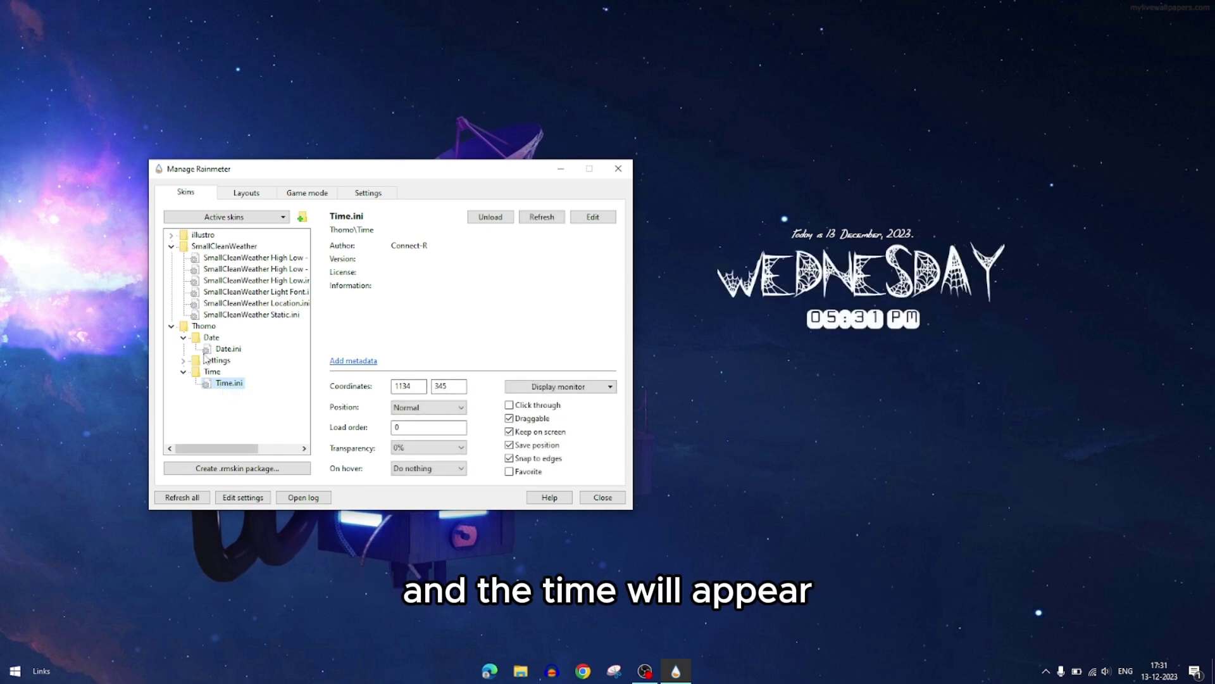
Load the SmallCleanWeather Static.ini skin, then hide the Rainmeter manager.
right_click(265, 316)
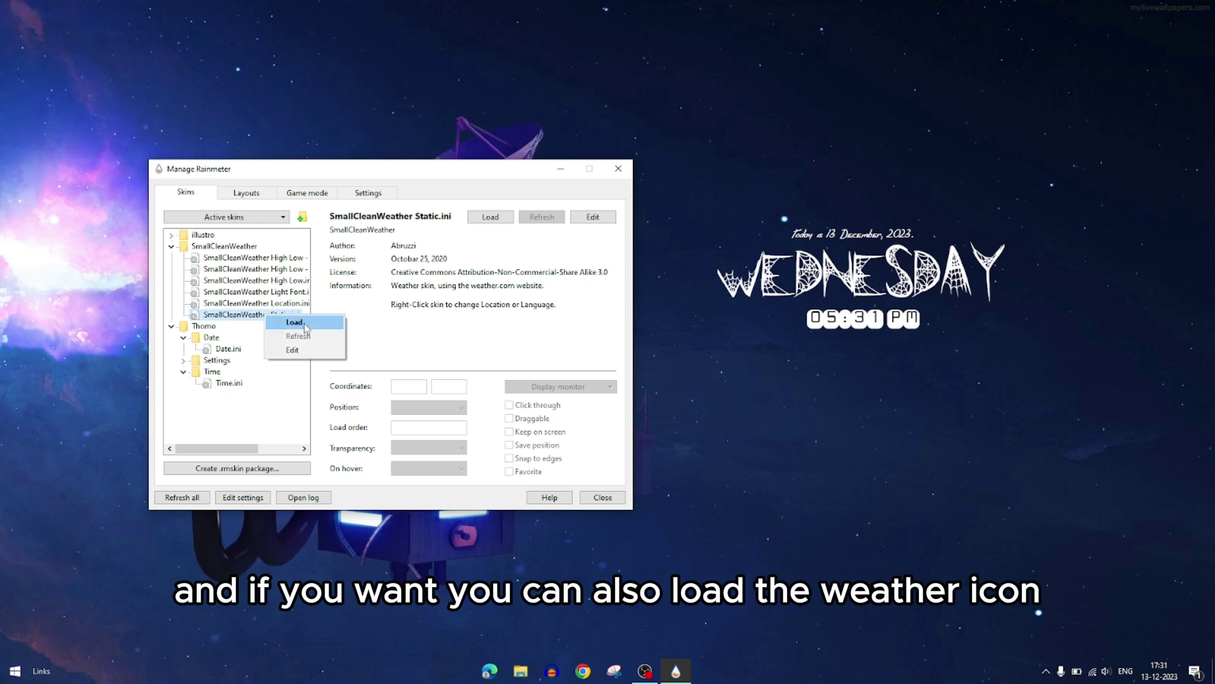
left_click(305, 324)
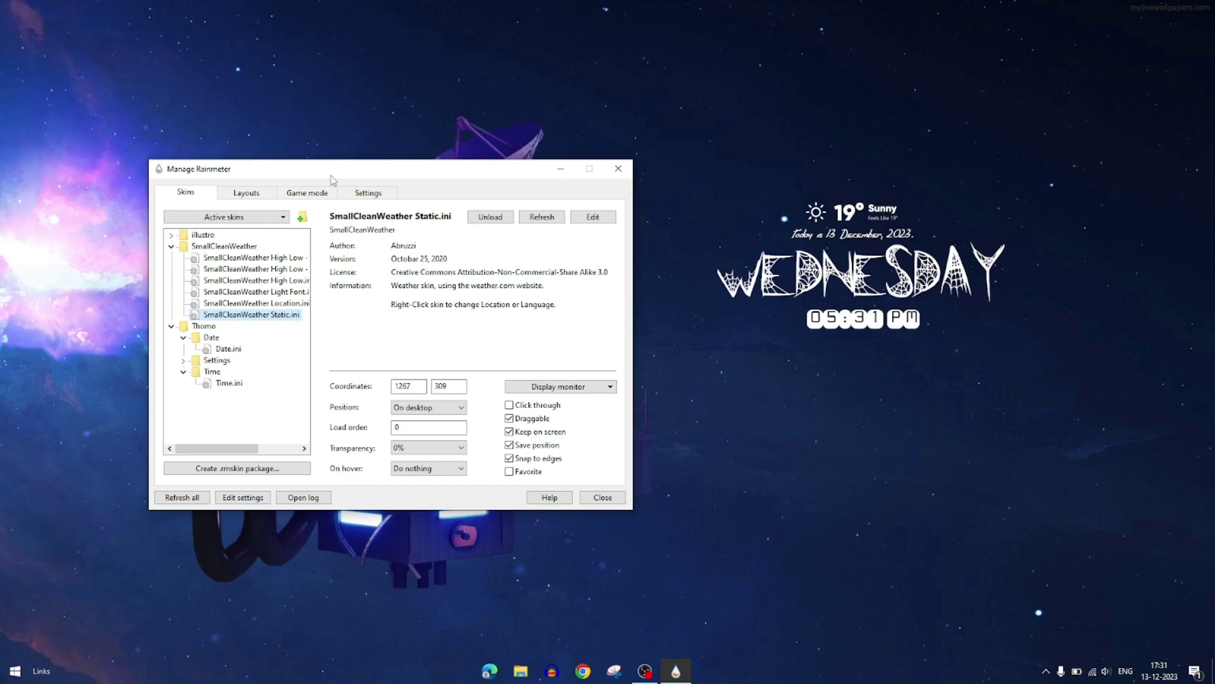
left_click_drag(331, 180, 237, 178)
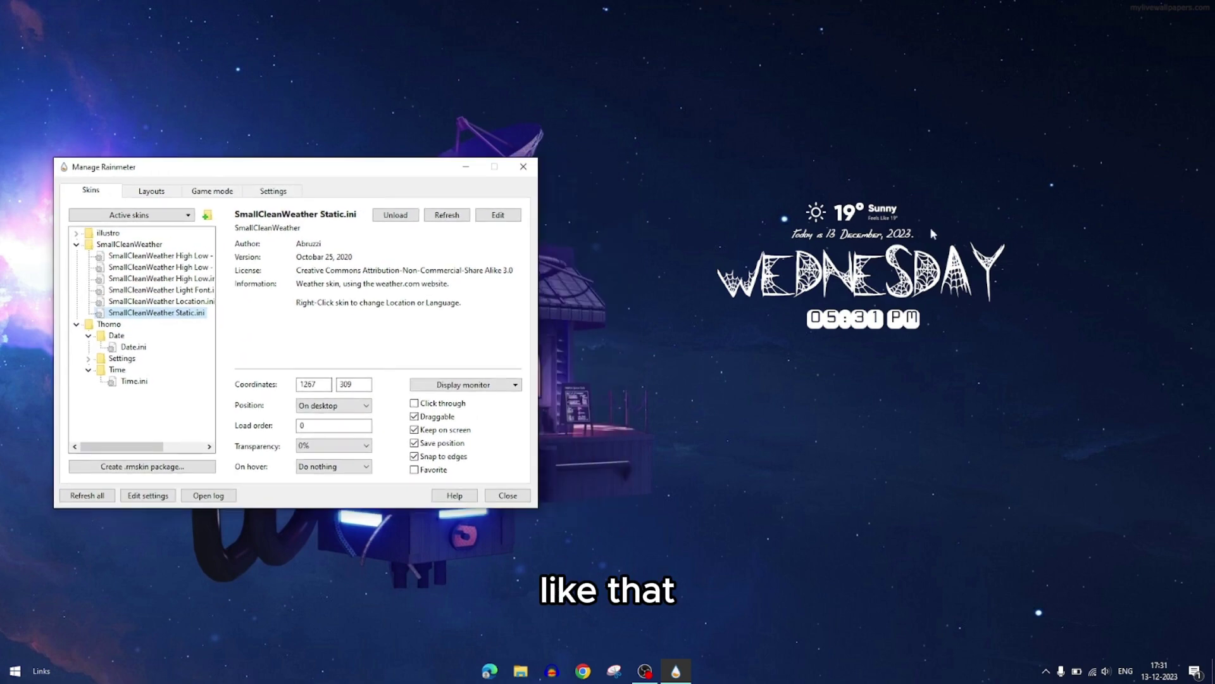
left_click(464, 168)
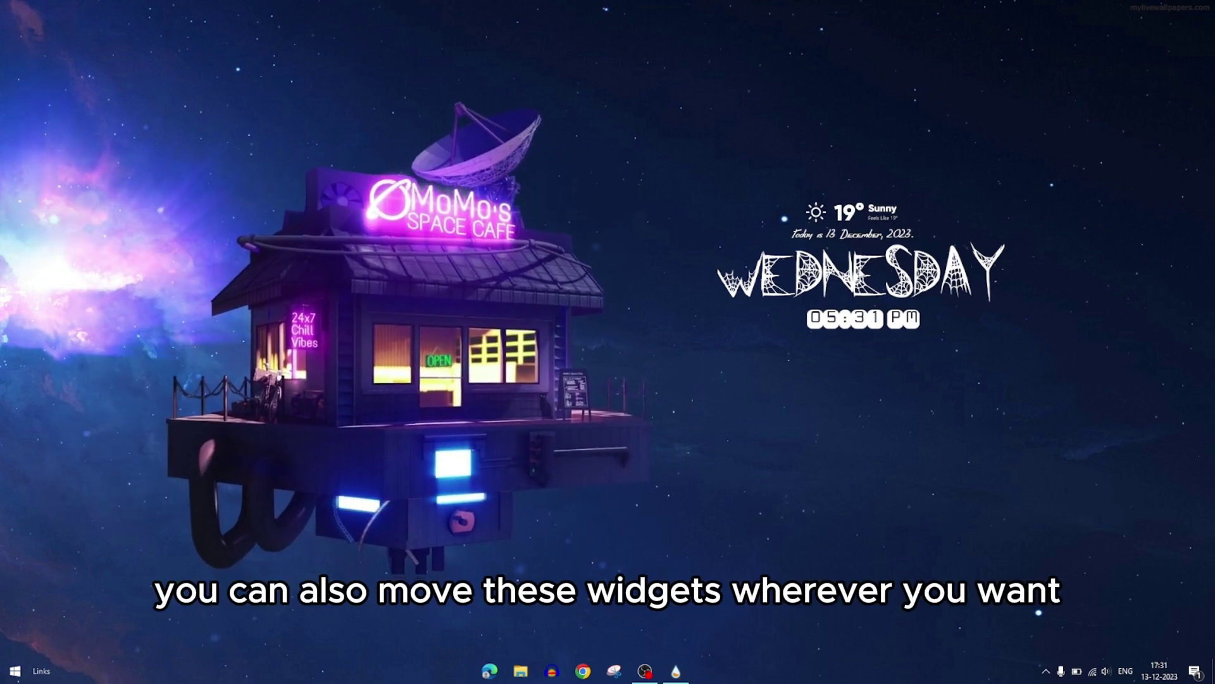
Nudge the Thomo clock widget slightly right beside the weather and date widgets.
mouse_move(859, 275)
left_mouse_down()
mouse_move(290, 137)
mouse_move(869, 275)
left_mouse_up()
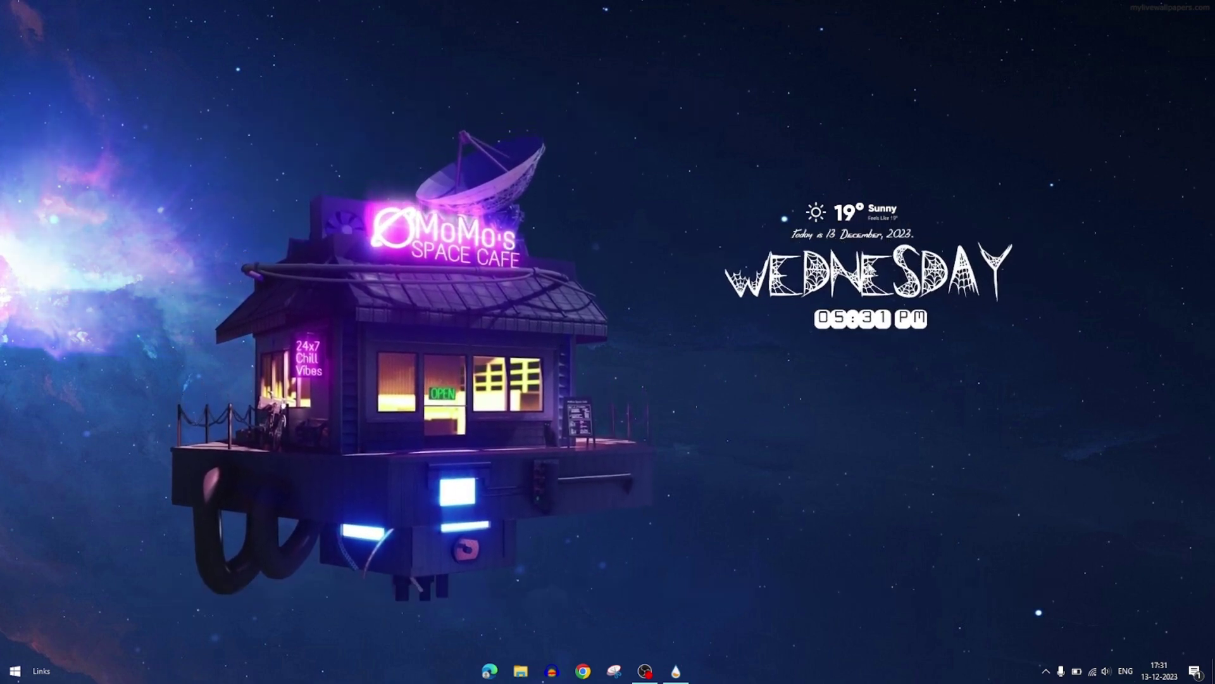